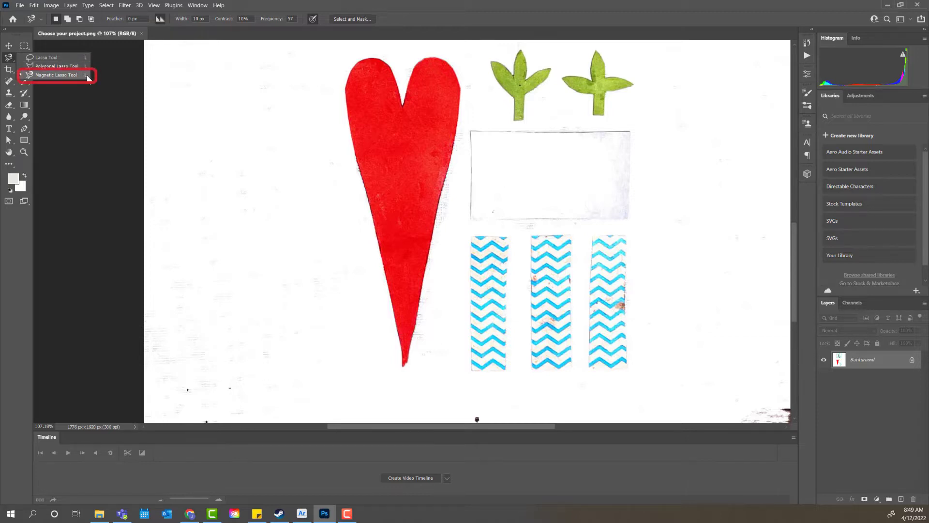
Select the red heart by tracing its outline with the Magnetic Lasso tool, removing the stray anchor points along its edge
{"action": "left_click", "coordinate": [85, 76]}
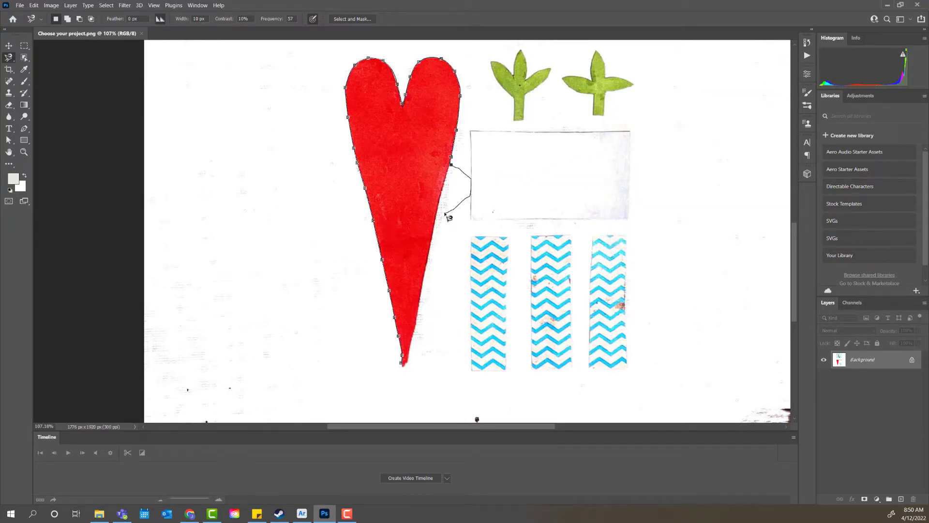
{"action": "key", "text": "BackSpace"}
{"action": "key", "text": "BackSpace"}
{"action": "left_click", "coordinate": [459, 129]}
{"action": "left_click", "coordinate": [406, 368]}
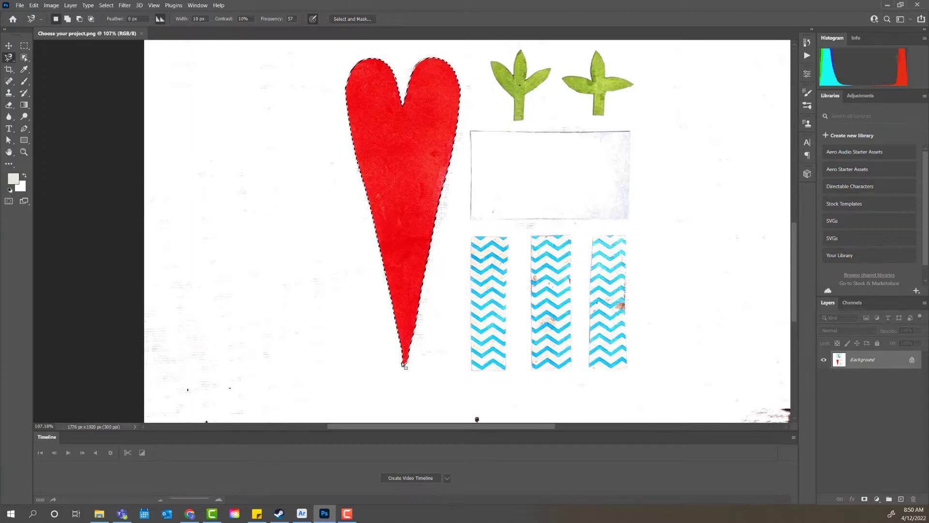
Copy the selected heart to a new layer and check the cutout by briefly hiding the Background layer
{"action": "right_click", "coordinate": [409, 180]}
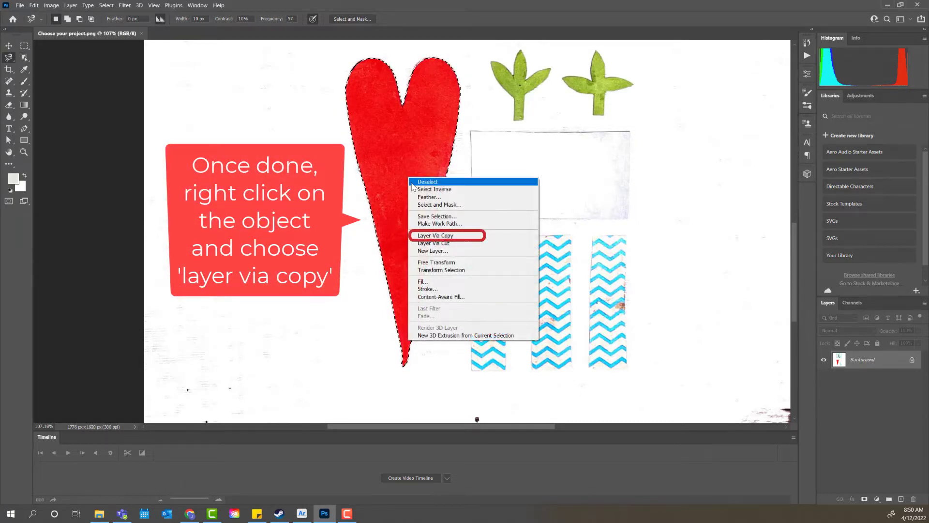
{"action": "left_click", "coordinate": [473, 235]}
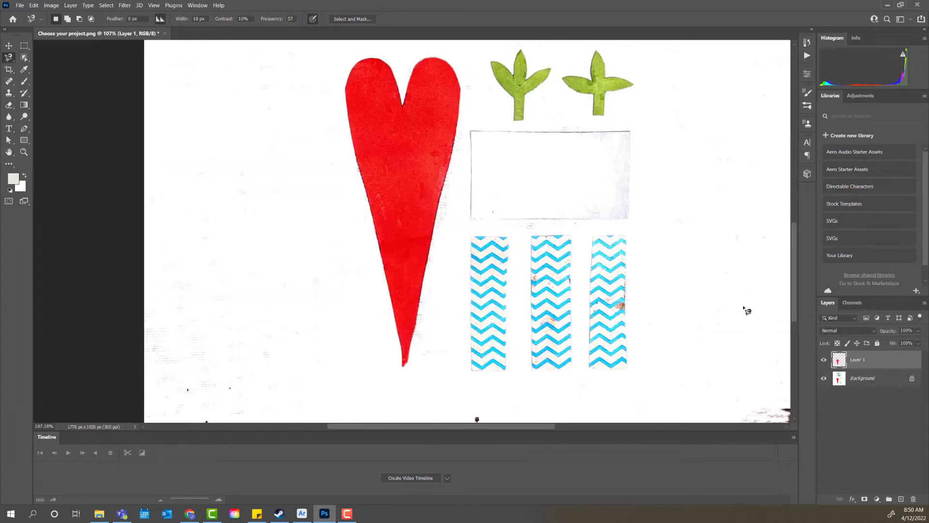
{"action": "left_click", "coordinate": [824, 380]}
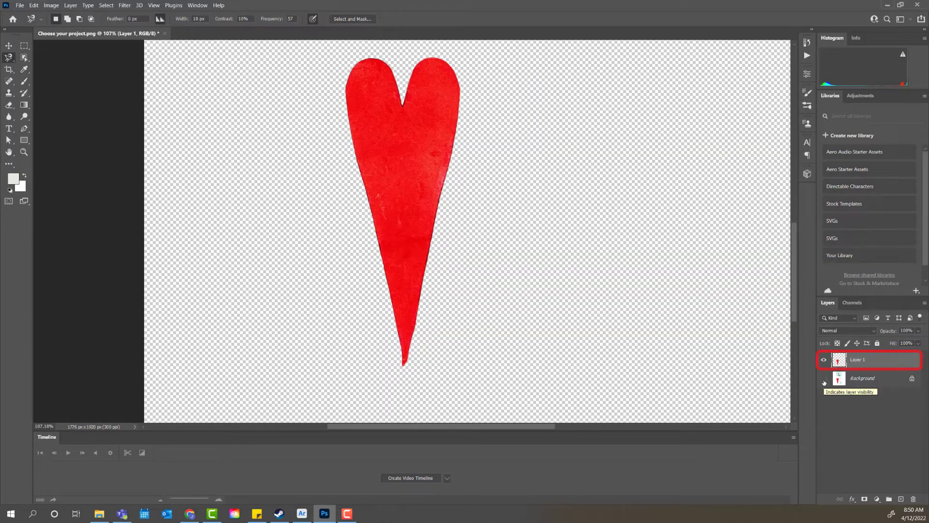
{"action": "left_click", "coordinate": [824, 380]}
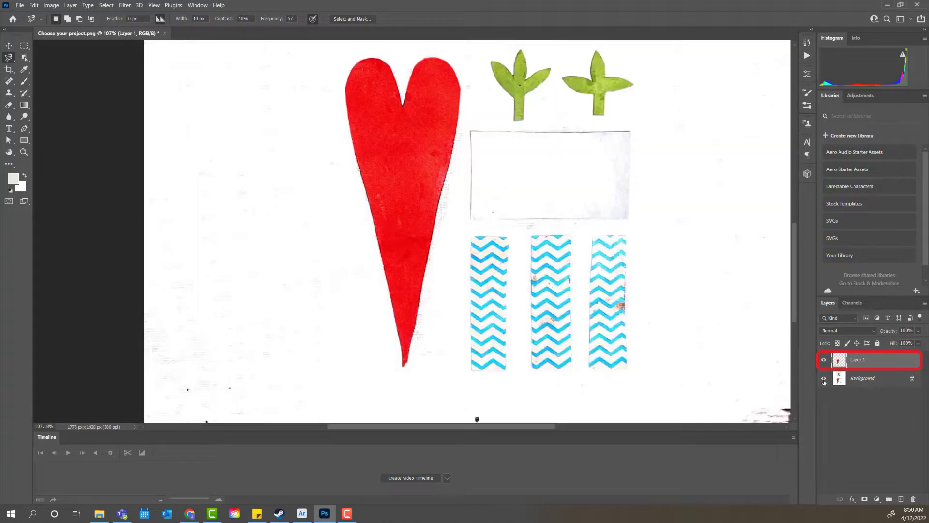
Quick-export the heart layer as a PNG, choosing the Adobe folder in Documents as the destination
{"action": "right_click", "coordinate": [874, 361]}
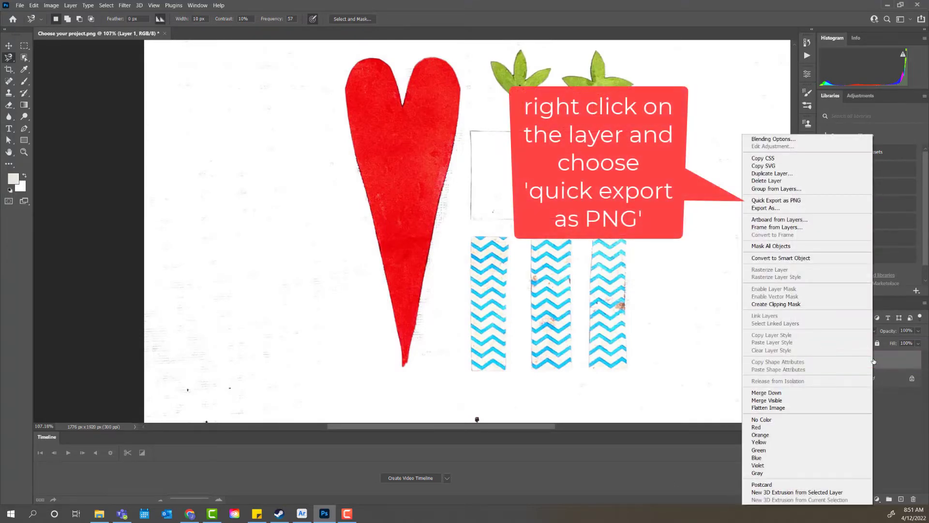
{"action": "left_click", "coordinate": [773, 201]}
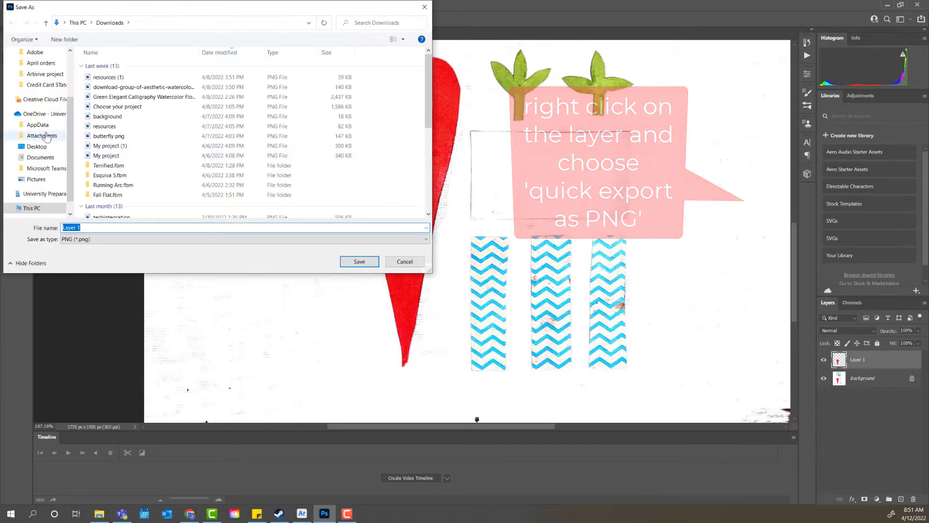
{"action": "scroll", "coordinate": [47, 138], "scroll_direction": "up", "scroll_amount": 3}
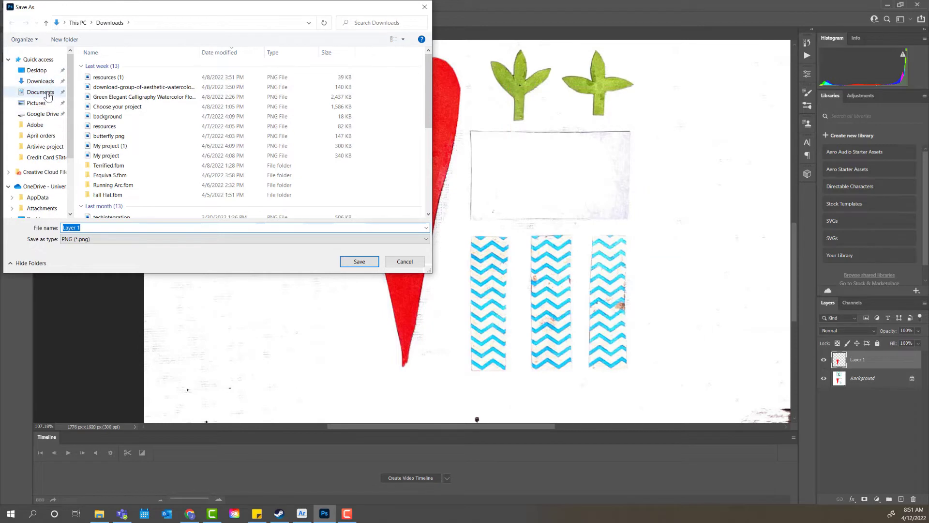
{"action": "left_click", "coordinate": [47, 94]}
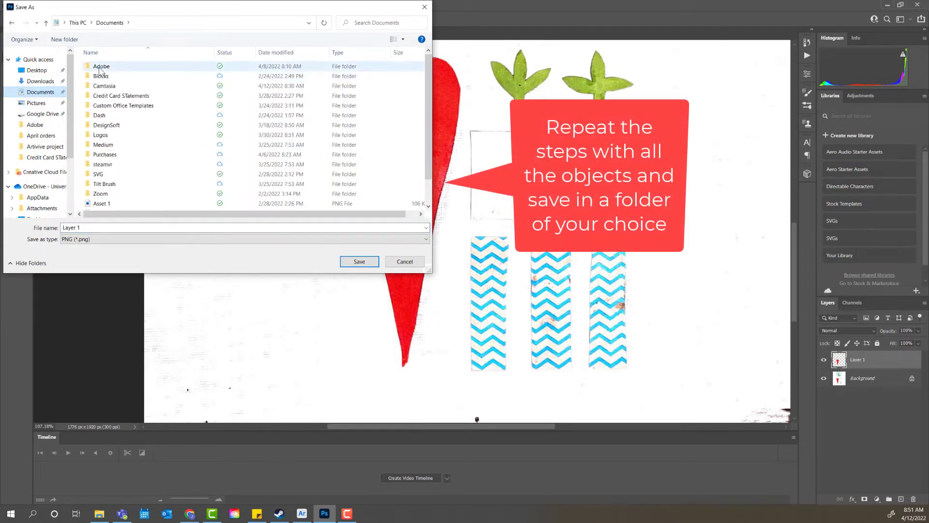
{"action": "double_click", "coordinate": [101, 68]}
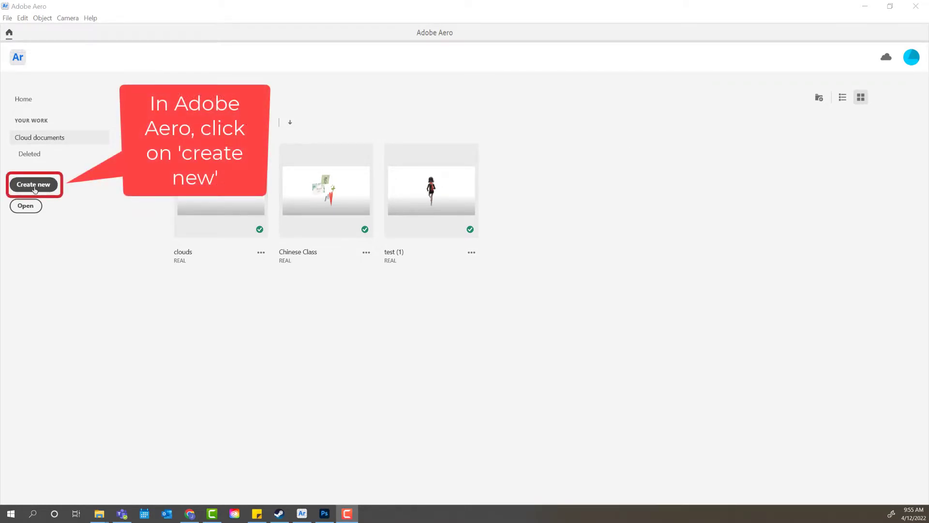
In Adobe Aero, create a new project named "sample"
{"action": "left_click", "coordinate": [33, 184]}
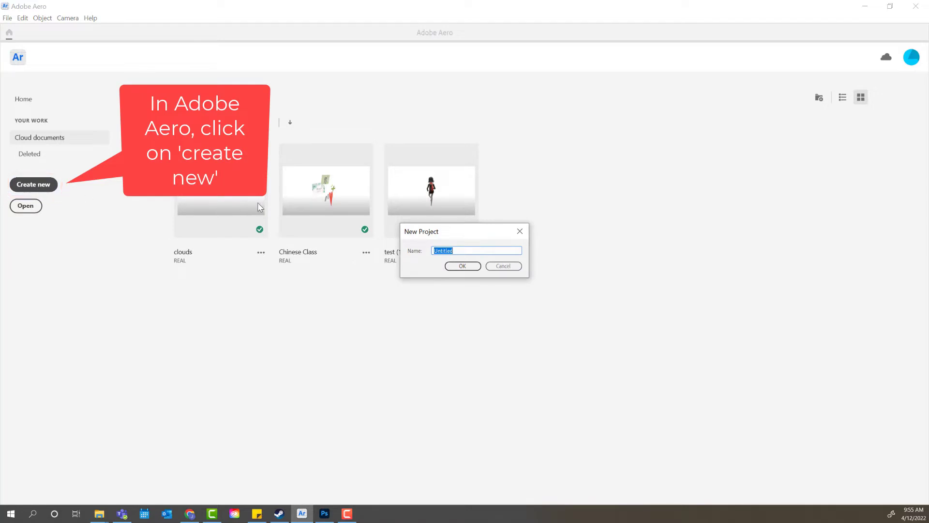
{"action": "type", "text": "sample"}
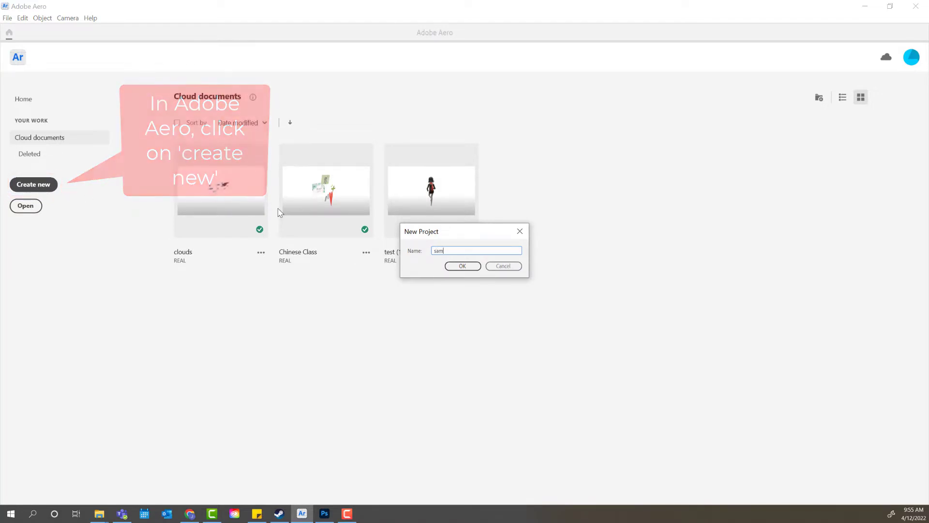
{"action": "left_click", "coordinate": [462, 267]}
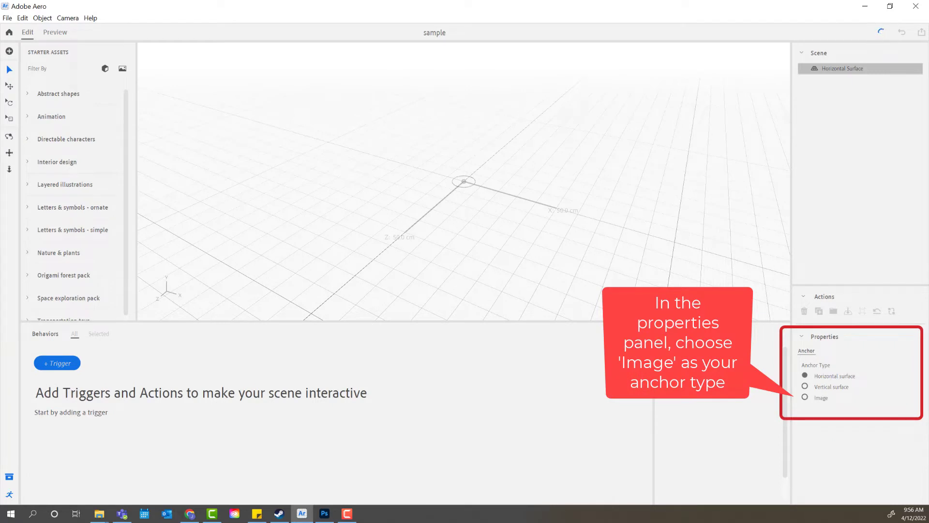
Set the anchor type to Image and load the "Choose your project" PNG from Downloads as the anchor image
{"action": "left_click", "coordinate": [805, 398]}
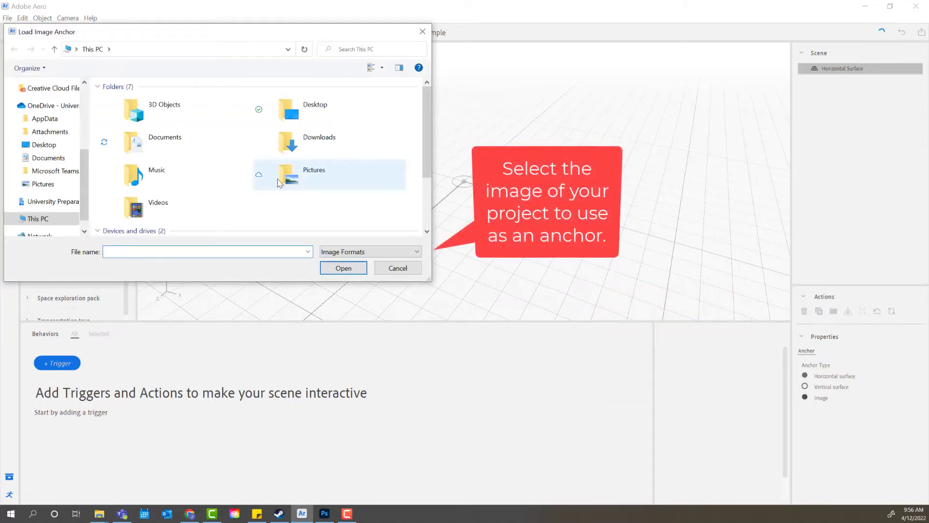
{"action": "double_click", "coordinate": [316, 146]}
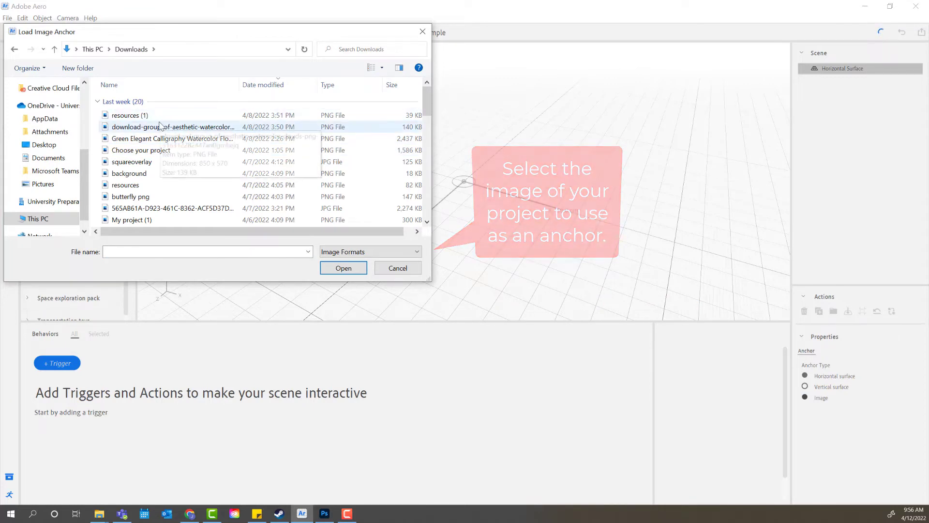
{"action": "left_click", "coordinate": [194, 156]}
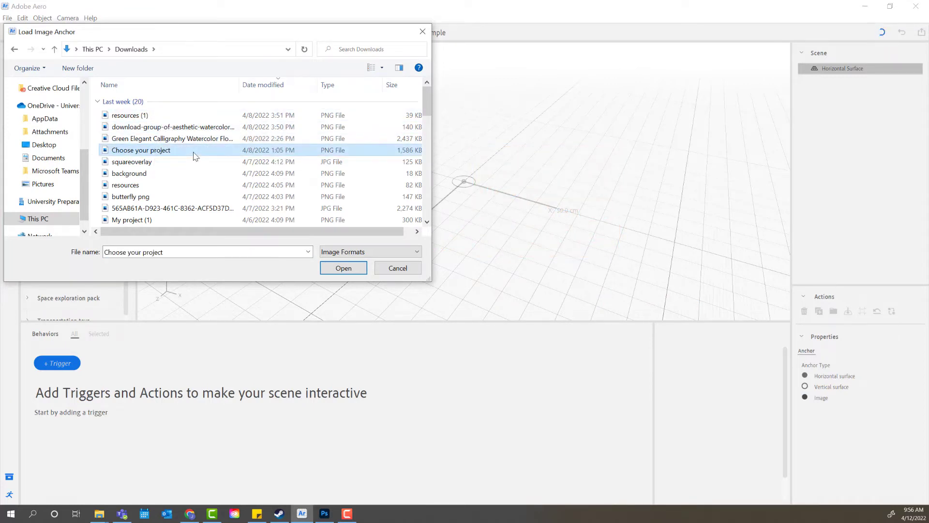
{"action": "left_click", "coordinate": [345, 268]}
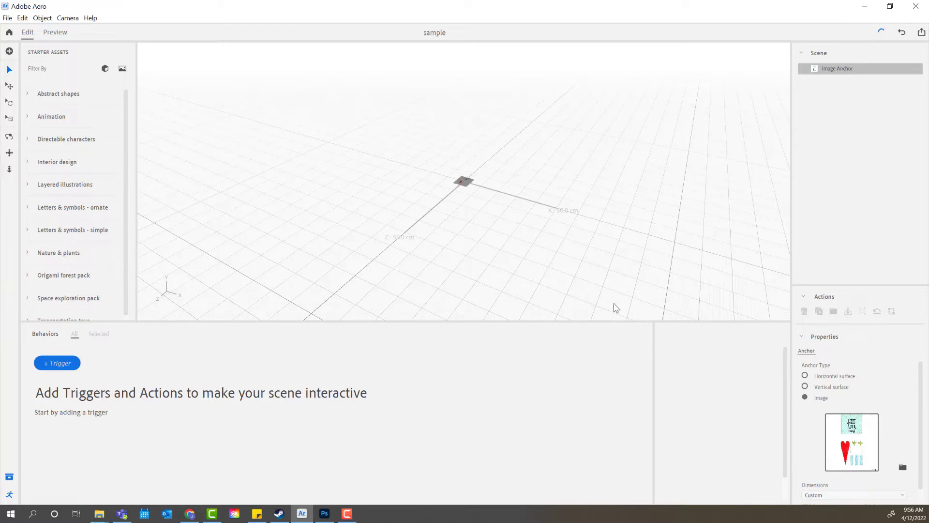
Set the image anchor's width to 20.4 cm
{"action": "left_click_drag", "start_coordinate": [456, 198], "coordinate": [504, 278]}
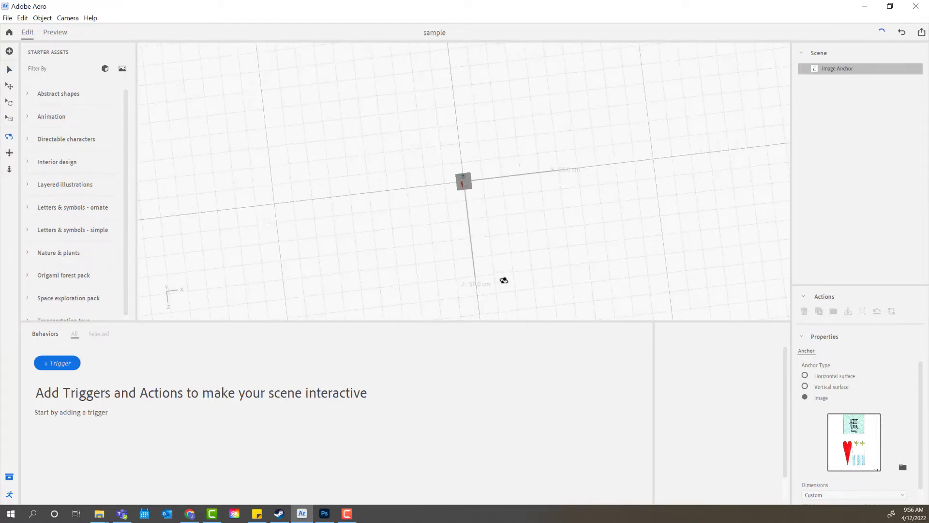
{"action": "scroll", "coordinate": [875, 435], "scroll_direction": "down", "scroll_amount": 1}
{"action": "double_click", "coordinate": [825, 498]}
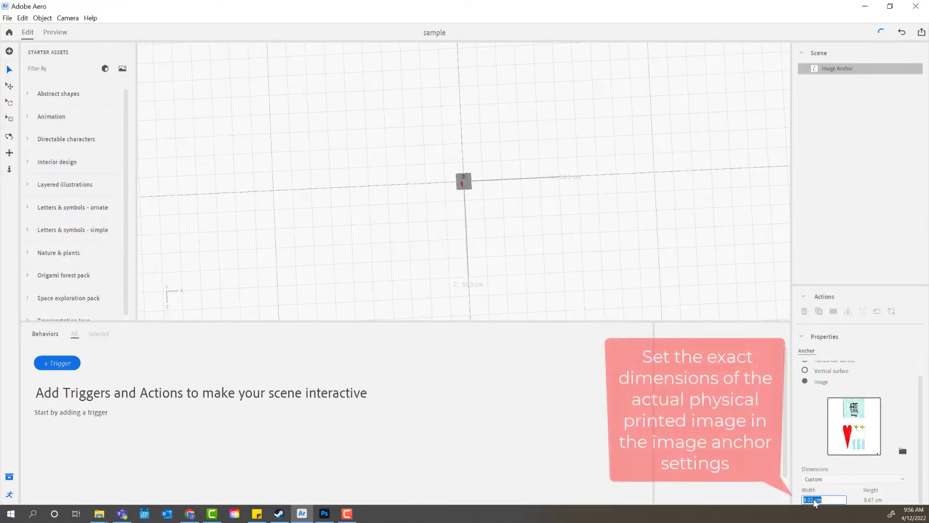
{"action": "type", "text": "20.4"}
{"action": "key", "text": "Return"}
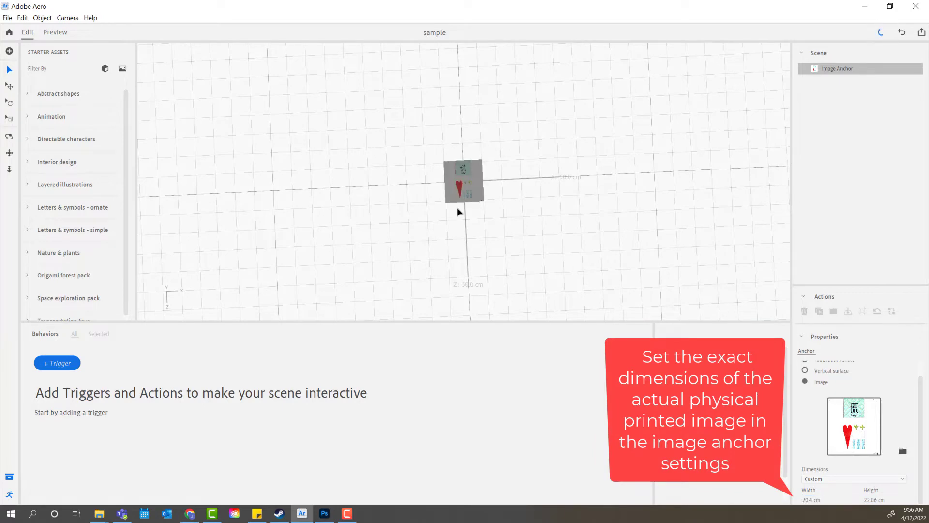
Import the "heart no background" image into the scene
{"action": "scroll", "coordinate": [459, 210], "scroll_direction": "up", "scroll_amount": 5}
{"action": "scroll", "coordinate": [462, 215], "scroll_direction": "up", "scroll_amount": 5}
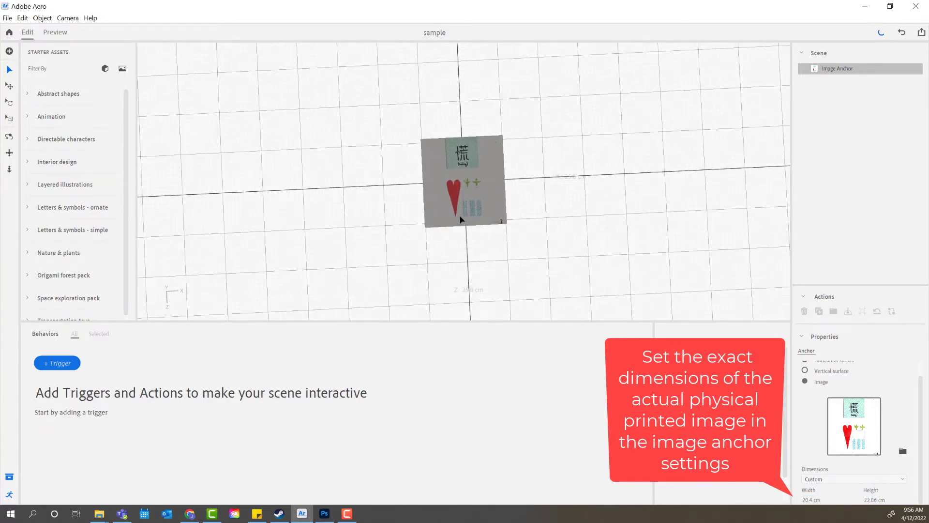
{"action": "scroll", "coordinate": [458, 224], "scroll_direction": "up", "scroll_amount": 3}
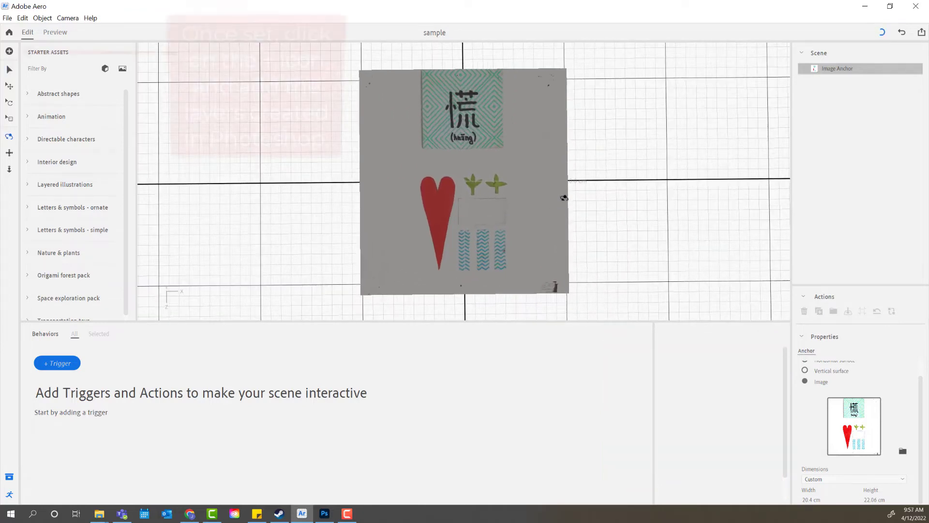
{"action": "left_click", "coordinate": [9, 51]}
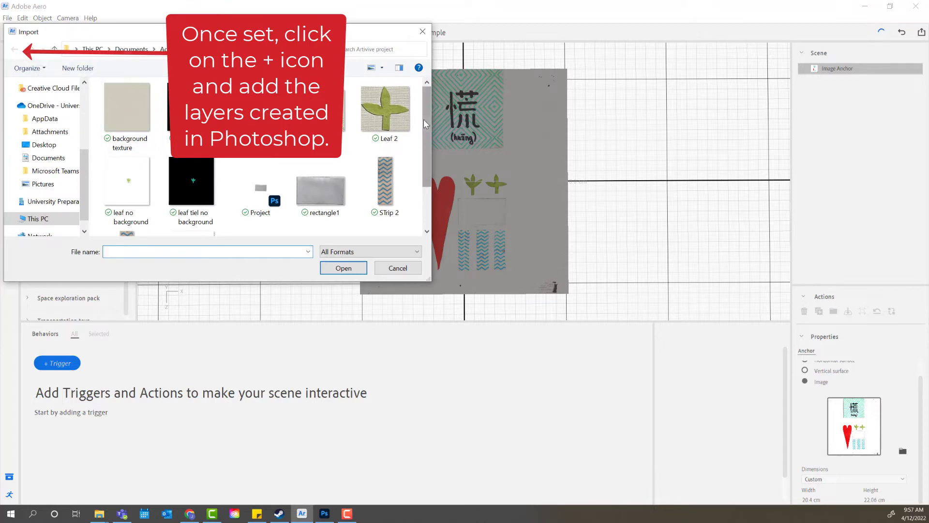
{"action": "left_click", "coordinate": [257, 111]}
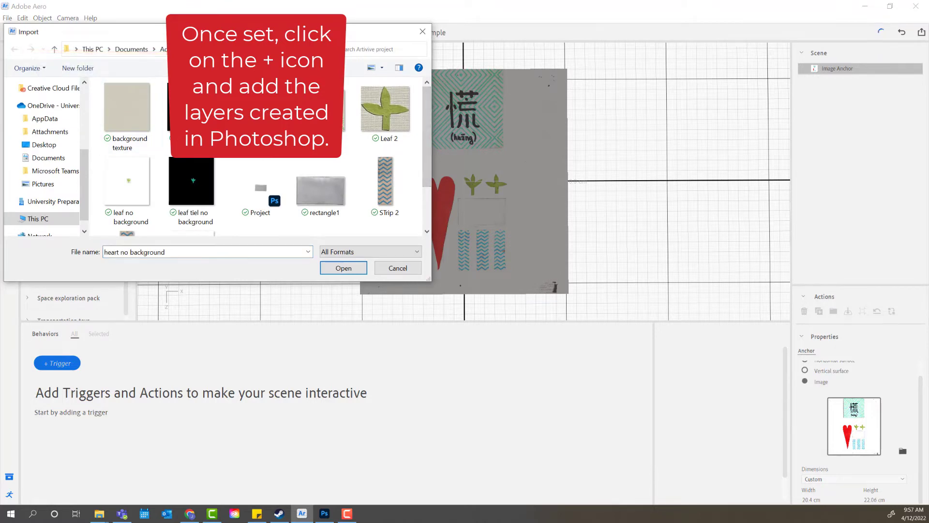
{"action": "left_click", "coordinate": [344, 268]}
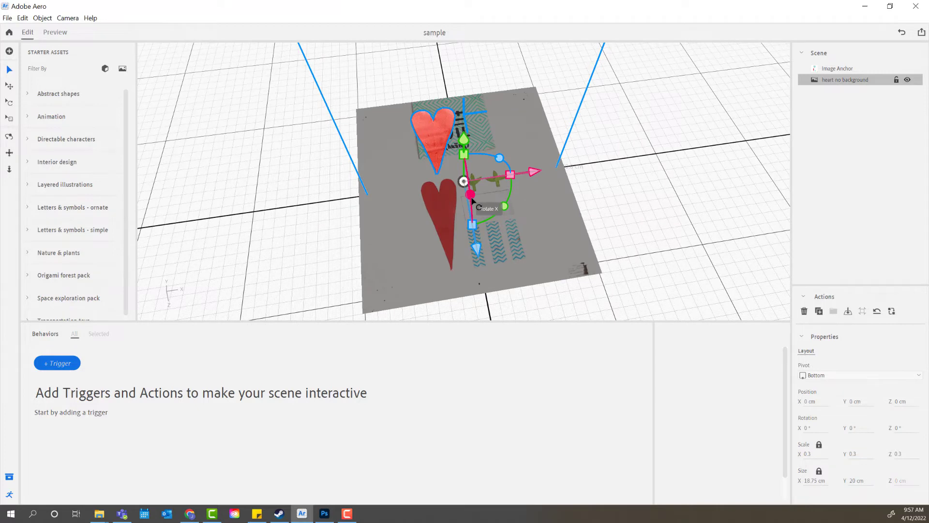
Rotate the heart image about its X axis to about 270° so it lies parallel to the anchor image
{"action": "left_click_drag", "start_coordinate": [472, 197], "coordinate": [420, 198]}
{"action": "right_click_drag", "start_coordinate": [419, 197], "coordinate": [419, 140]}
{"action": "left_click_drag", "start_coordinate": [435, 145], "coordinate": [432, 147]}
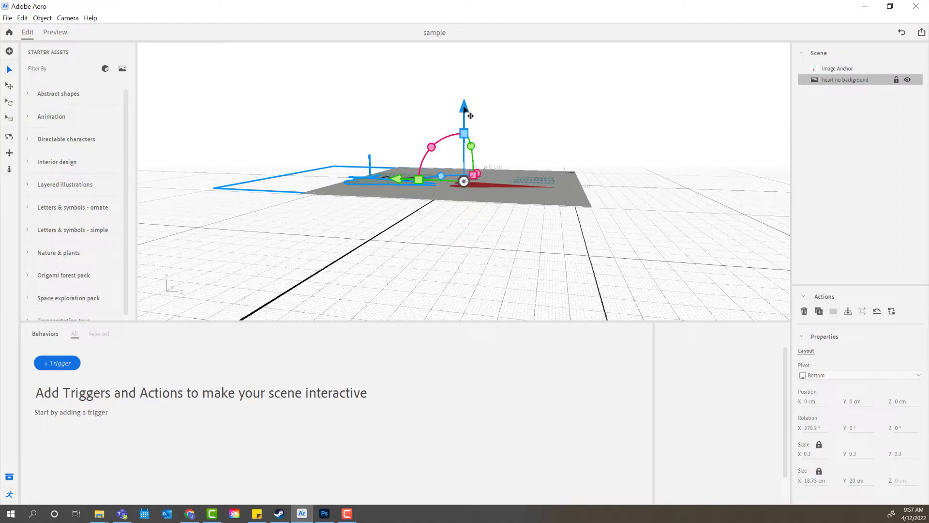
Raise the heart image about 1.5 cm above the anchor and move it along Z to about 10.66 cm, over the printed heart
{"action": "mouse_move", "coordinate": [464, 108]}
{"action": "left_mouse_down"}
{"action": "mouse_move", "coordinate": [463, 89]}
{"action": "mouse_move", "coordinate": [463, 111]}
{"action": "left_mouse_up"}
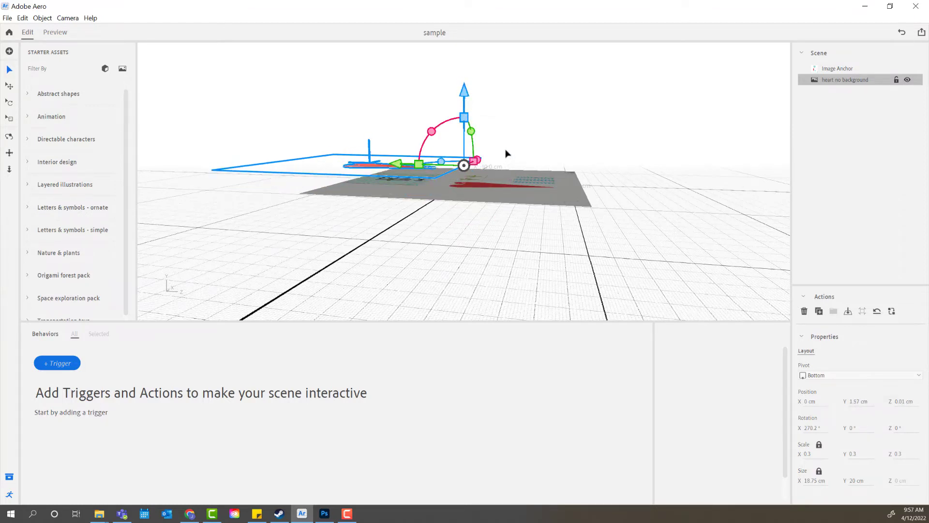
{"action": "key", "text": "1"}
{"action": "left_click_drag", "start_coordinate": [506, 151], "coordinate": [436, 193]}
{"action": "key", "text": "v"}
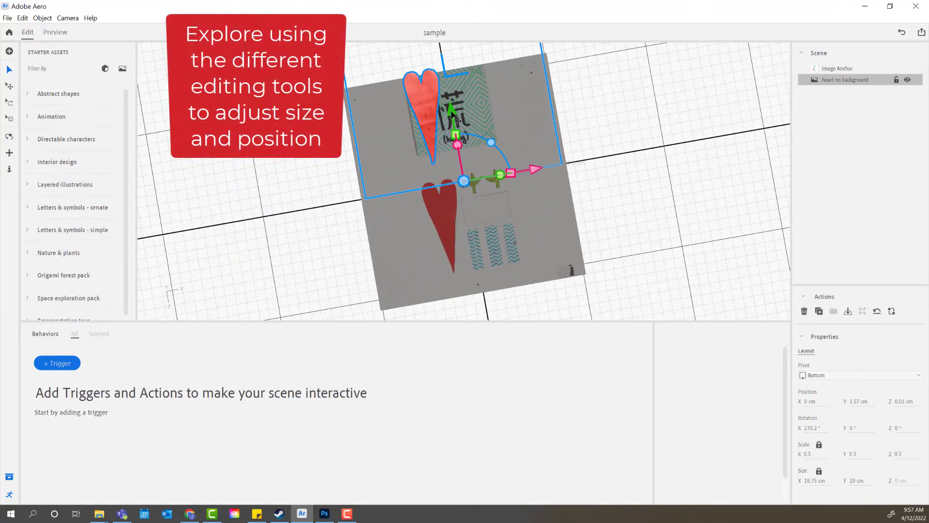
{"action": "left_click_drag", "start_coordinate": [453, 119], "coordinate": [478, 230]}
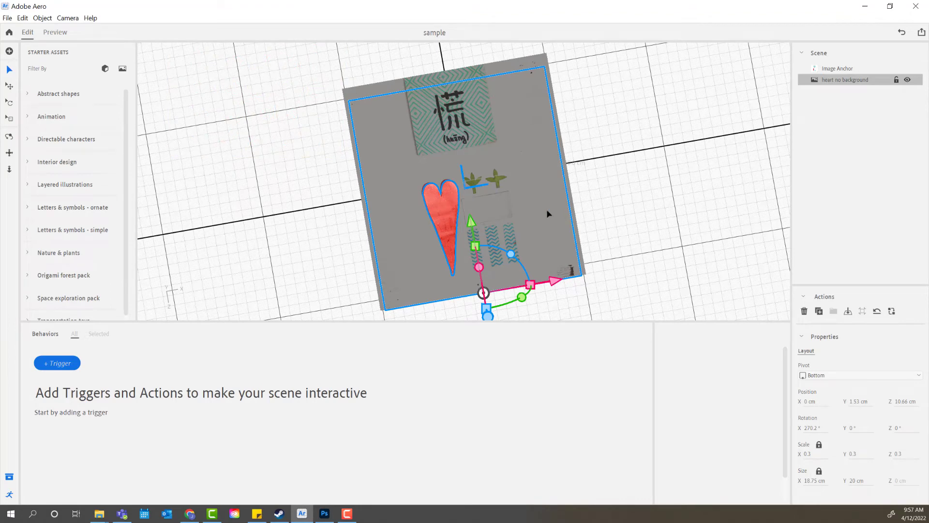
Select the image anchor and import the "Leaf 2" image into the scene
{"action": "left_click_drag", "start_coordinate": [323, 206], "coordinate": [296, 216], "text": "alt"}
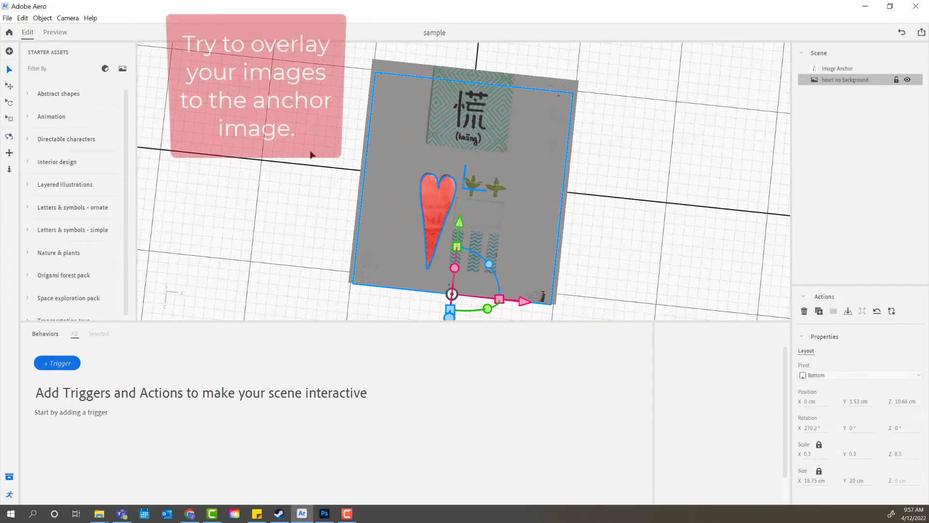
{"action": "left_click", "coordinate": [837, 68]}
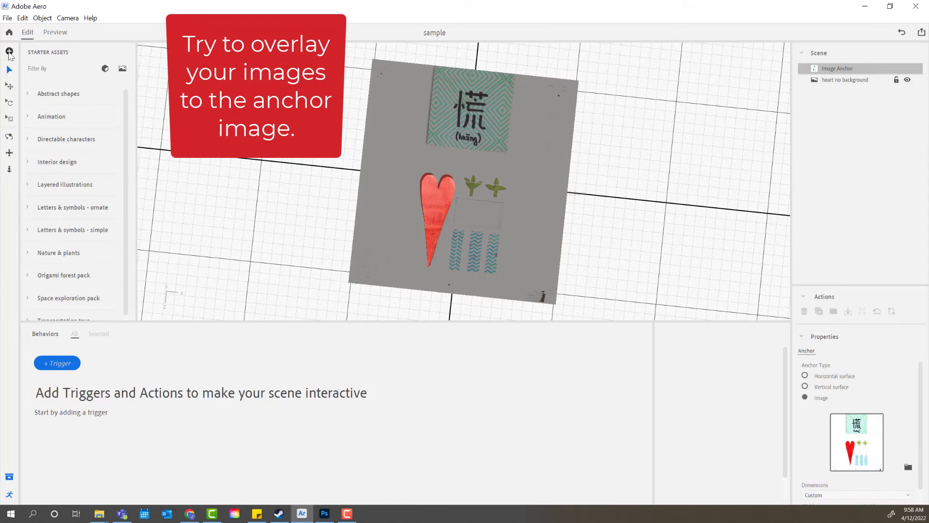
{"action": "left_click", "coordinate": [9, 52]}
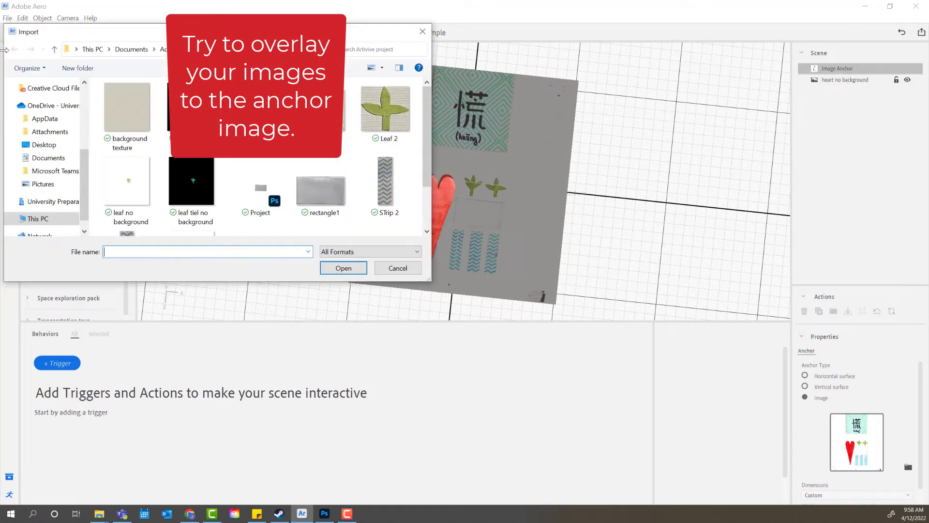
{"action": "left_click", "coordinate": [394, 118]}
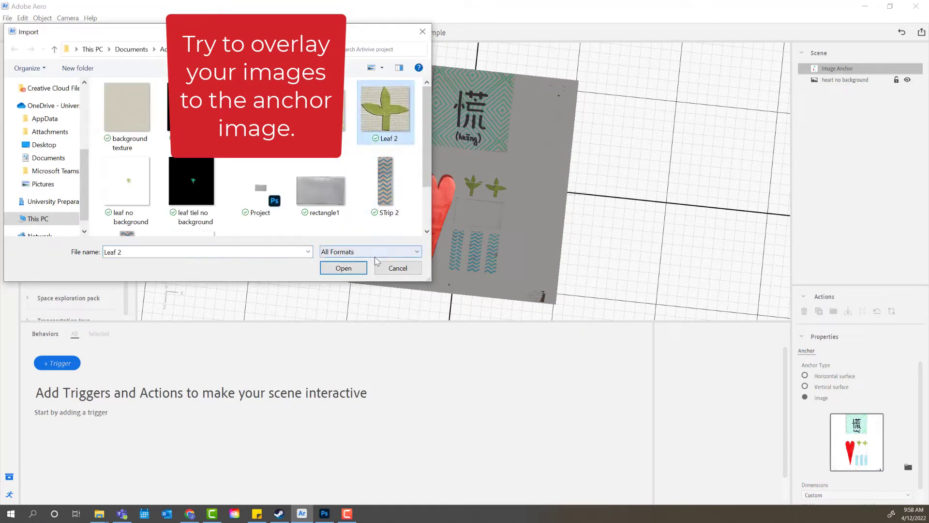
{"action": "left_click", "coordinate": [343, 267]}
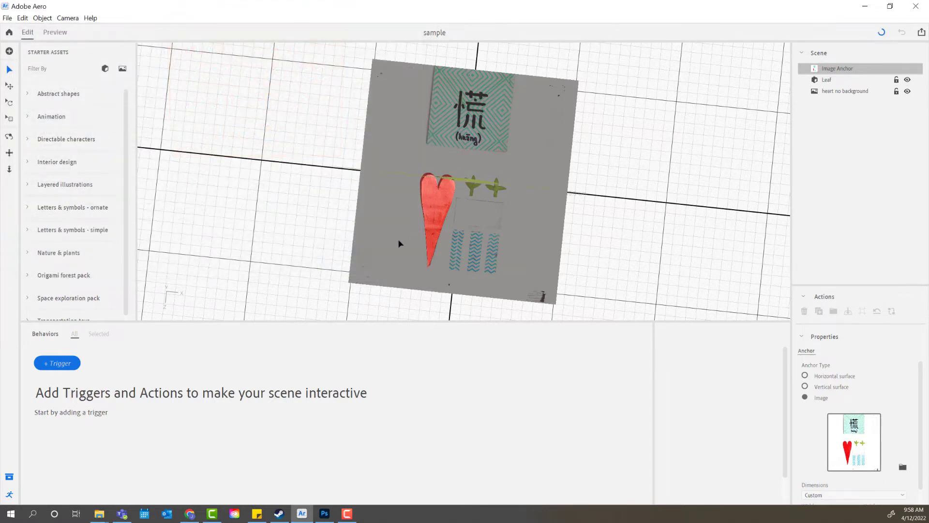
Rotate the leaf image to about 280° about X, shrink it to scale 0.4 and place it over the first printed leaf
{"action": "left_click_drag", "start_coordinate": [462, 220], "coordinate": [461, 192]}
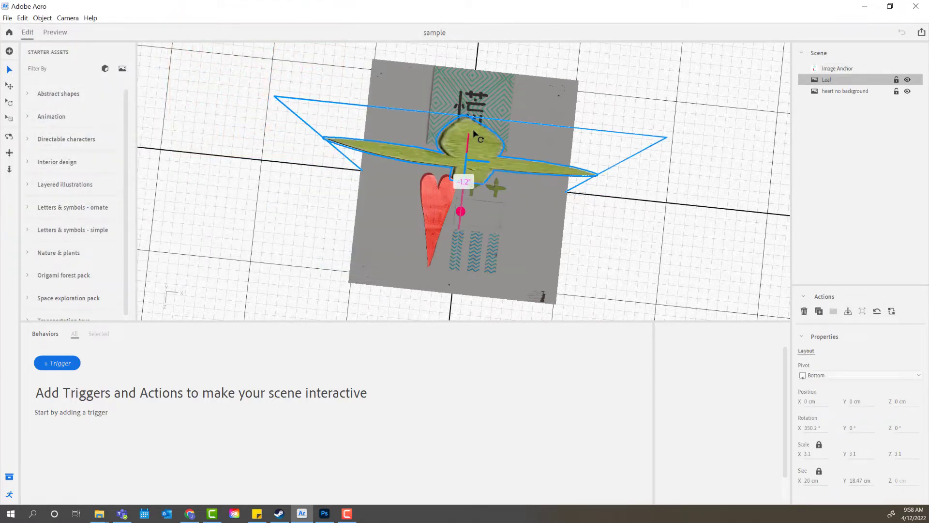
{"action": "right_click_drag", "start_coordinate": [461, 191], "coordinate": [425, 188]}
{"action": "left_click_drag", "start_coordinate": [424, 188], "coordinate": [388, 183]}
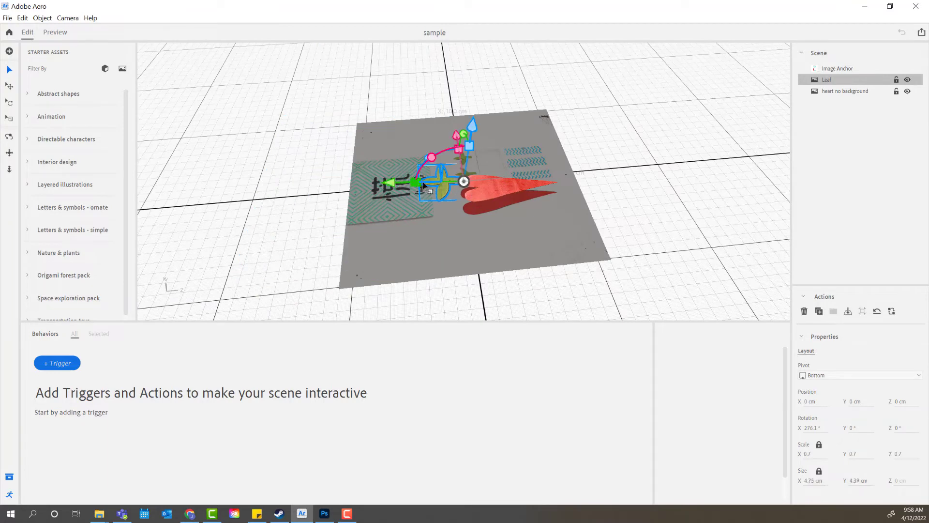
{"action": "right_click_drag", "start_coordinate": [387, 183], "coordinate": [457, 135]}
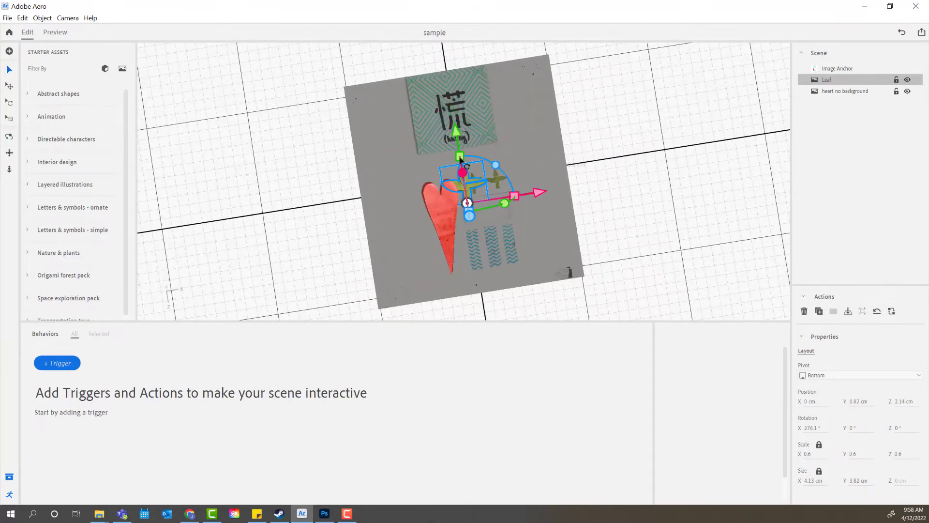
{"action": "left_click_drag", "start_coordinate": [475, 170], "coordinate": [470, 157]}
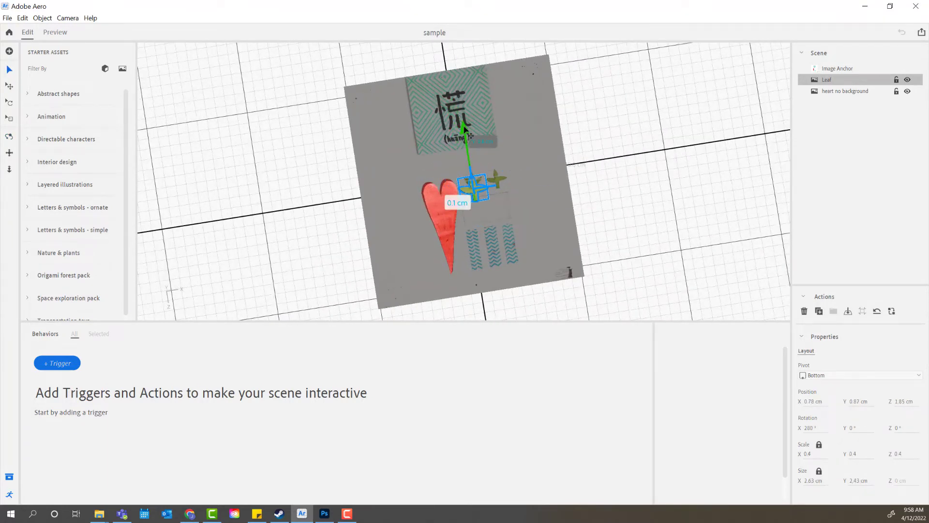
Duplicate the leaf image and move the copy along X onto the second printed leaf
{"action": "key", "text": "ctrl+d"}
{"action": "left_click_drag", "start_coordinate": [547, 185], "coordinate": [572, 187]}
{"action": "left_click", "coordinate": [540, 207]}
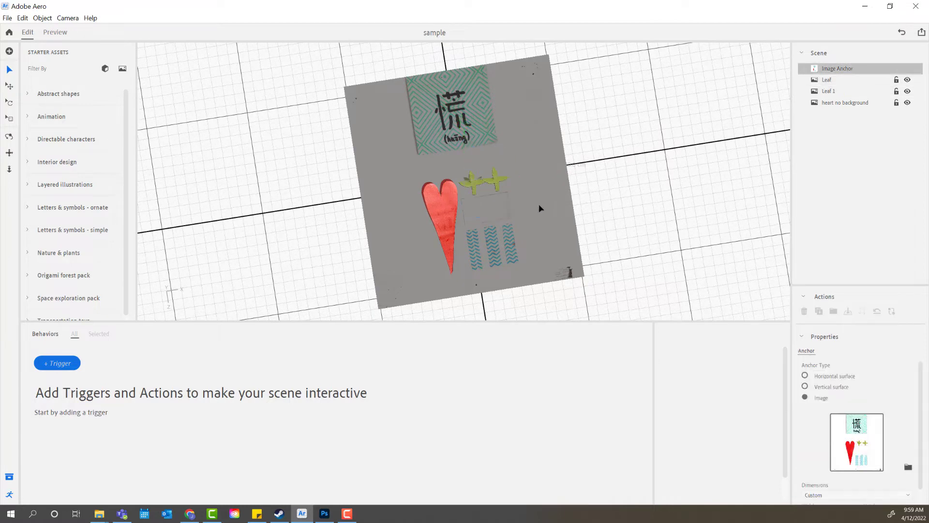
Import the "Huang" image, lay it parallel to the anchor and align it over the printed Chinese character square
{"action": "left_click", "coordinate": [10, 51]}
{"action": "right_click_drag", "start_coordinate": [462, 175], "coordinate": [472, 118]}
{"action": "left_click_drag", "start_coordinate": [469, 116], "coordinate": [467, 162]}
{"action": "right_click_drag", "start_coordinate": [466, 162], "coordinate": [477, 145]}
{"action": "left_click_drag", "start_coordinate": [477, 146], "coordinate": [469, 167]}
Import the "rectangle1" image, rotate it to about 270° about X, scale it to 0.5 and align it over the printed rectangle
{"action": "left_click", "coordinate": [9, 51]}
{"action": "double_click", "coordinate": [320, 190]}
{"action": "right_click_drag", "start_coordinate": [469, 167], "coordinate": [608, 95]}
{"action": "left_click_drag", "start_coordinate": [436, 145], "coordinate": [484, 155]}
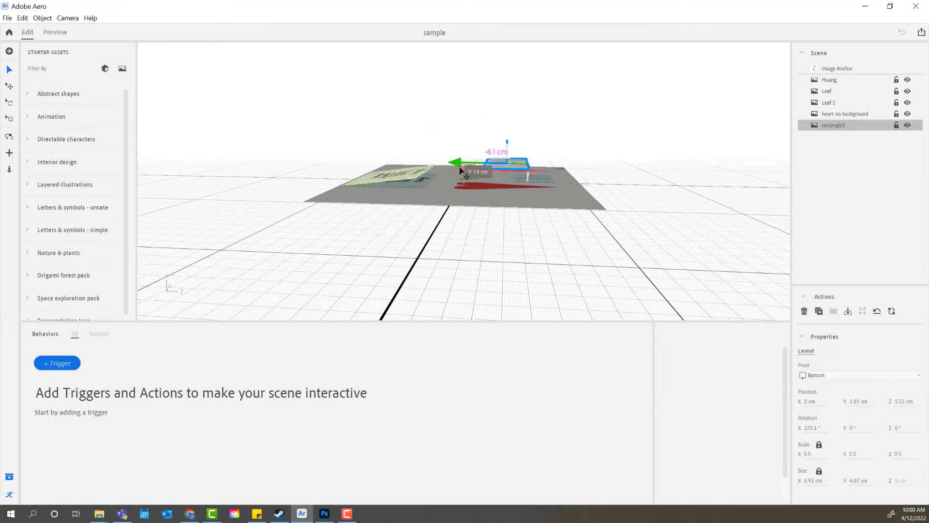
{"action": "right_click_drag", "start_coordinate": [485, 155], "coordinate": [472, 265]}
{"action": "left_click_drag", "start_coordinate": [517, 236], "coordinate": [531, 216]}
{"action": "left_click", "coordinate": [201, 108]}
Import the "STrip 2" image, lay it nearly flat at scale 0.3 and place it over the first printed strip at about Z 7.83 cm
{"action": "left_click", "coordinate": [9, 51]}
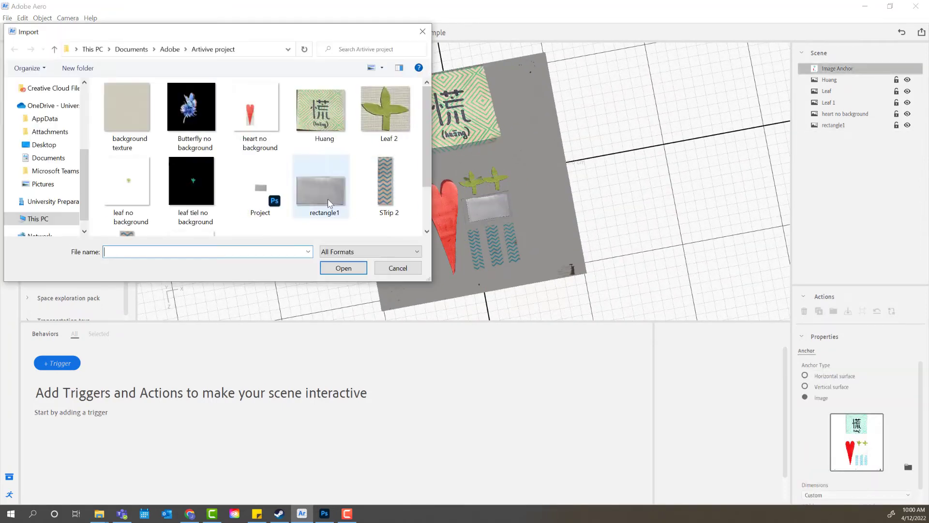
{"action": "double_click", "coordinate": [385, 179]}
{"action": "left_click_drag", "start_coordinate": [471, 214], "coordinate": [460, 183]}
{"action": "right_click_drag", "start_coordinate": [460, 184], "coordinate": [436, 145]}
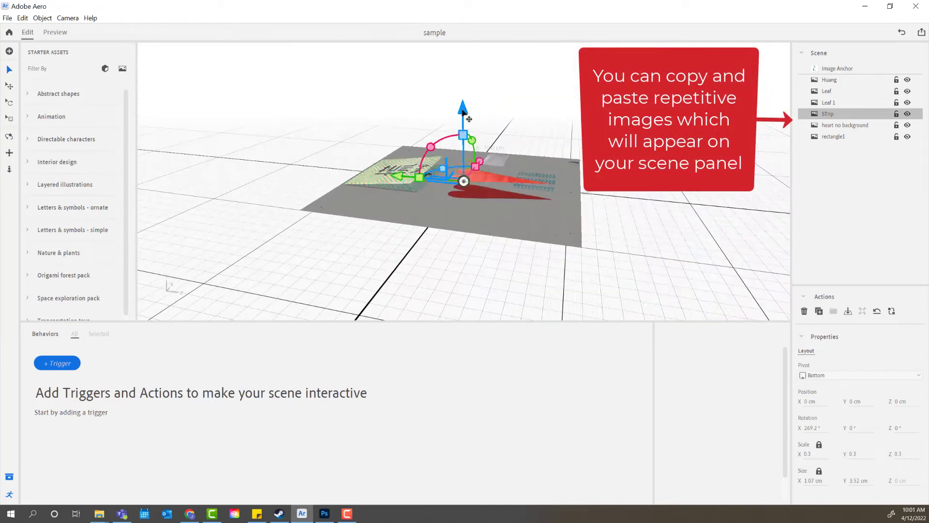
{"action": "left_click_drag", "start_coordinate": [433, 140], "coordinate": [429, 134]}
{"action": "right_click_drag", "start_coordinate": [429, 134], "coordinate": [474, 243]}
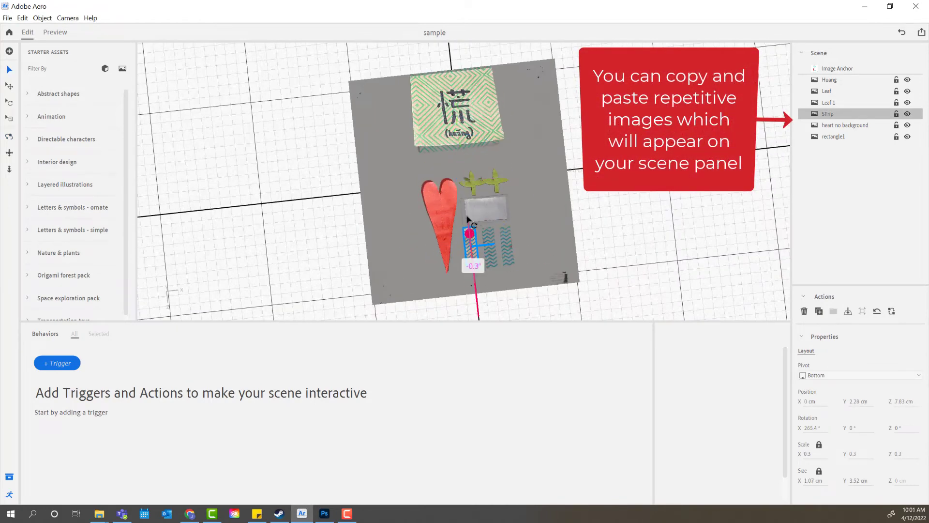
Paste two copies of the strip image and move them along X onto the second and third printed strips
{"action": "key", "text": "ctrl+c"}
{"action": "key", "text": "ctrl+v"}
{"action": "left_click_drag", "start_coordinate": [547, 262], "coordinate": [600, 264]}
{"action": "left_click", "coordinate": [543, 261]}
{"action": "key", "text": "ctrl+v"}
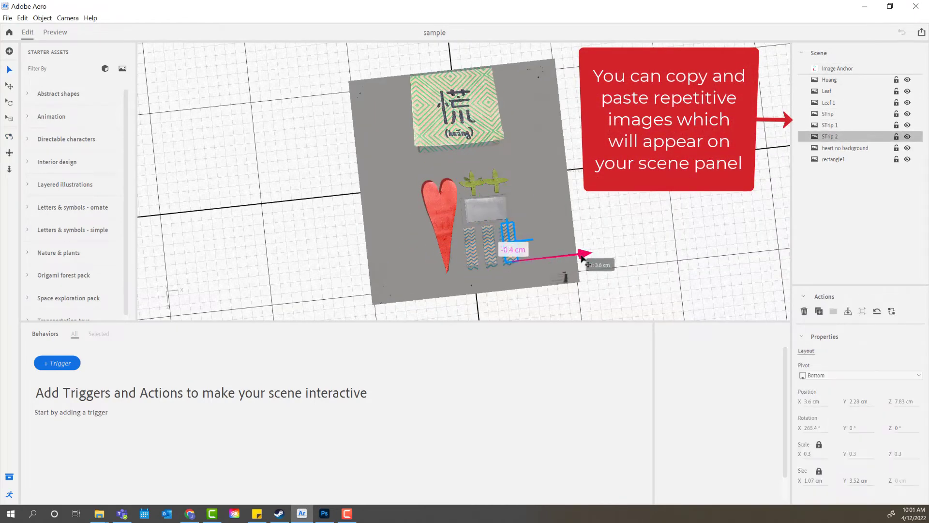
{"action": "right_click_drag", "start_coordinate": [600, 264], "coordinate": [419, 217]}
{"action": "left_click", "coordinate": [419, 217]}
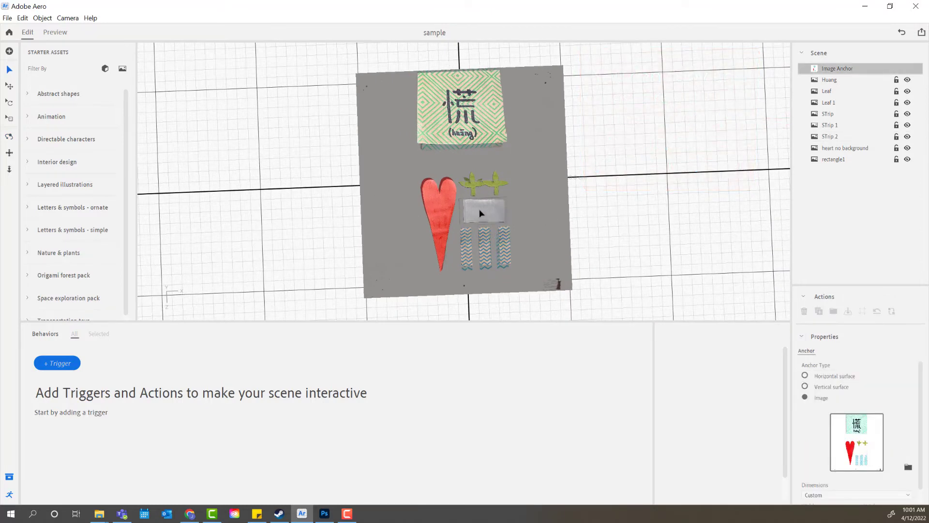
Select the heart image and add a Start trigger with a Scale action for it
{"action": "left_click", "coordinate": [434, 211]}
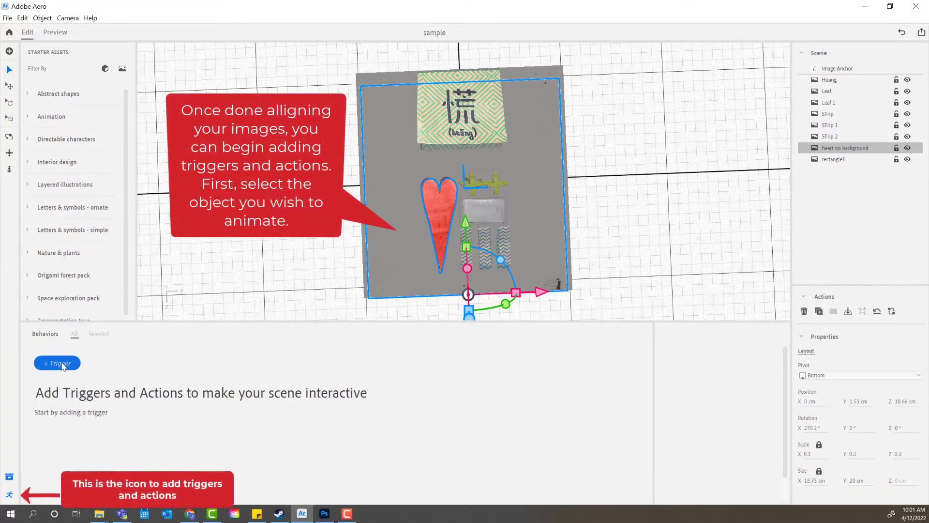
{"action": "left_click", "coordinate": [9, 496]}
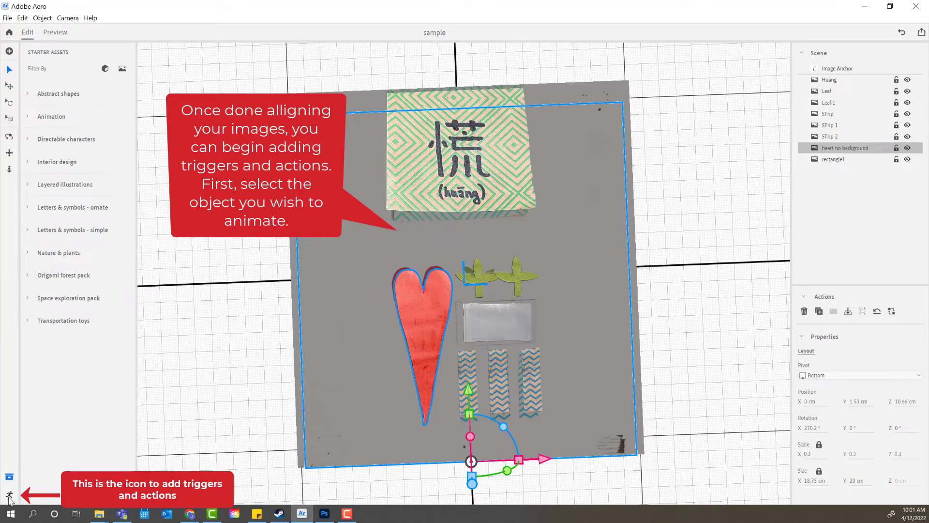
{"action": "left_click", "coordinate": [10, 495]}
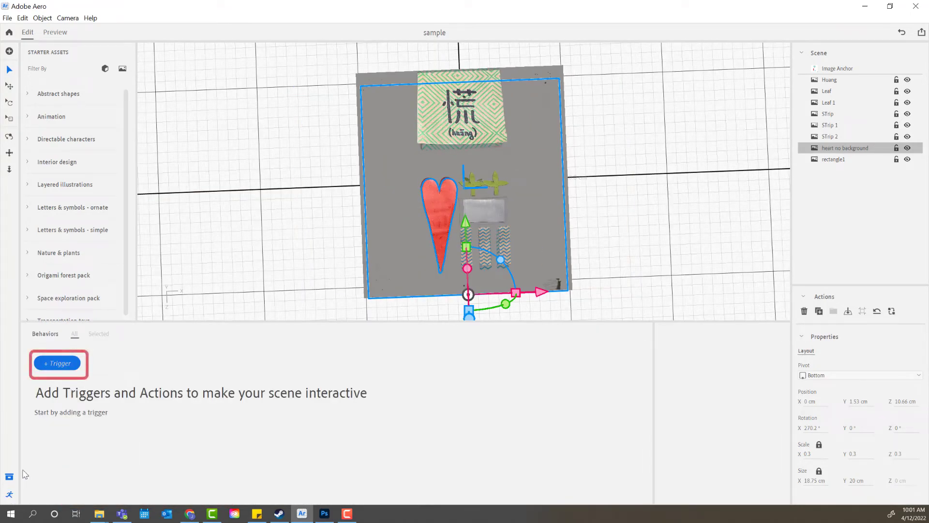
{"action": "left_click", "coordinate": [61, 364]}
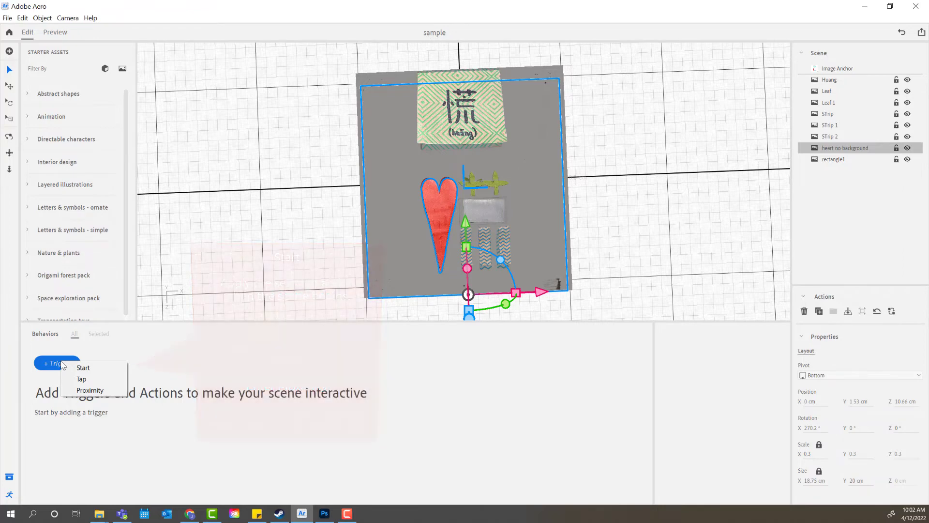
{"action": "left_click", "coordinate": [110, 370]}
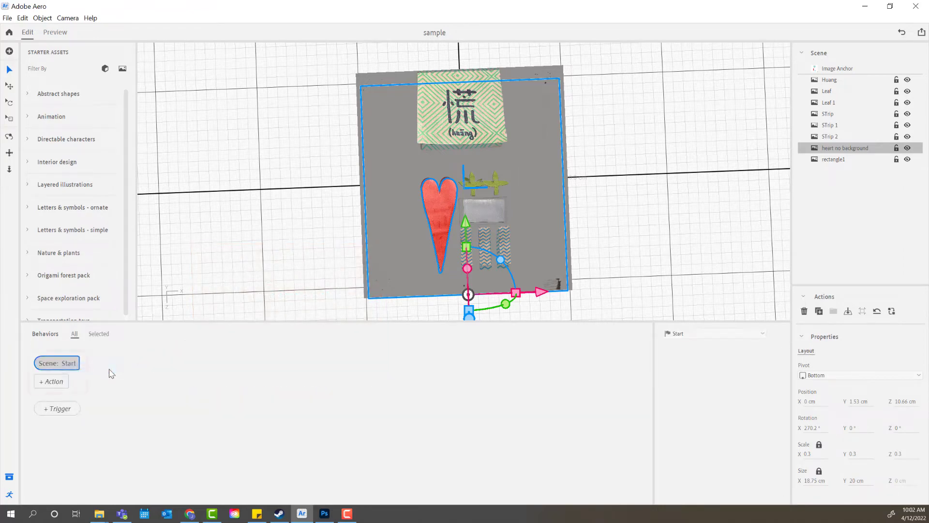
{"action": "left_click", "coordinate": [49, 381]}
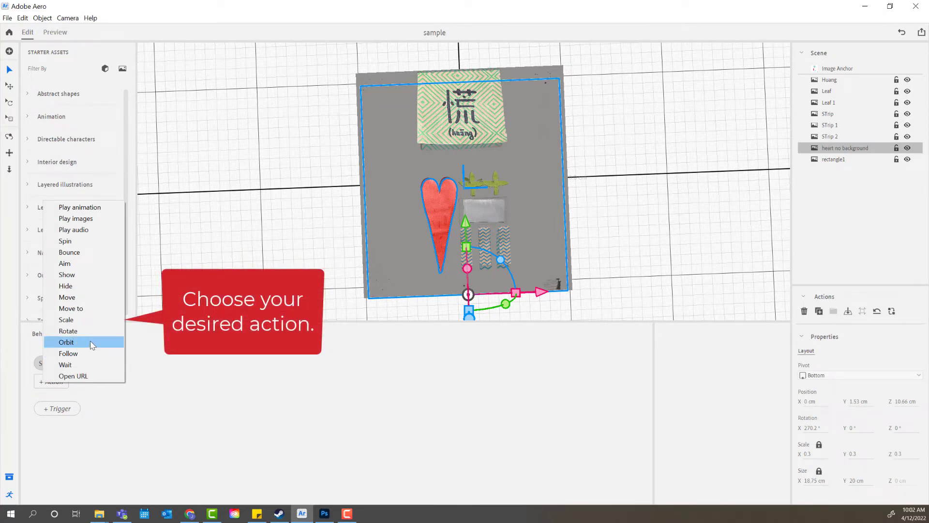
{"action": "left_click", "coordinate": [93, 320]}
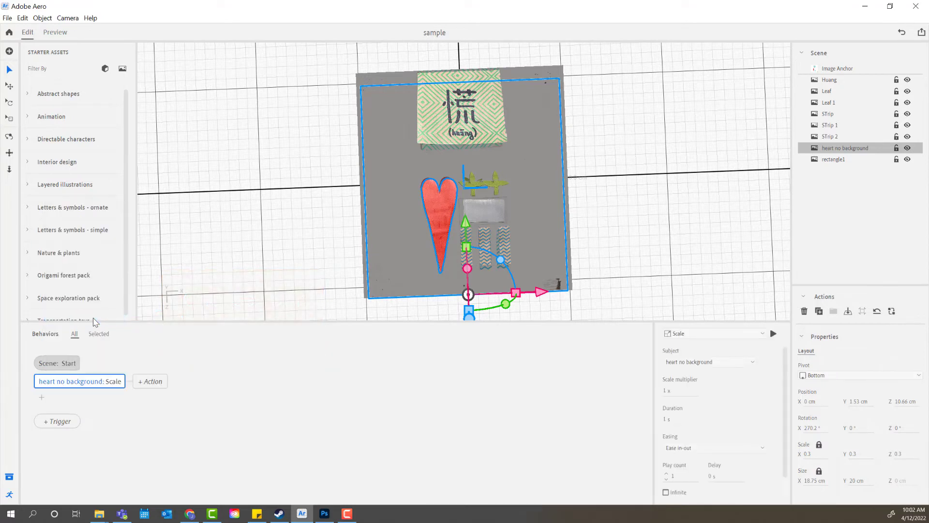
Set the heart's Scale action to a 1.2x multiplier and 5 s duration, playing infinitely back and forth, and preview it
{"action": "left_click", "coordinate": [751, 367]}
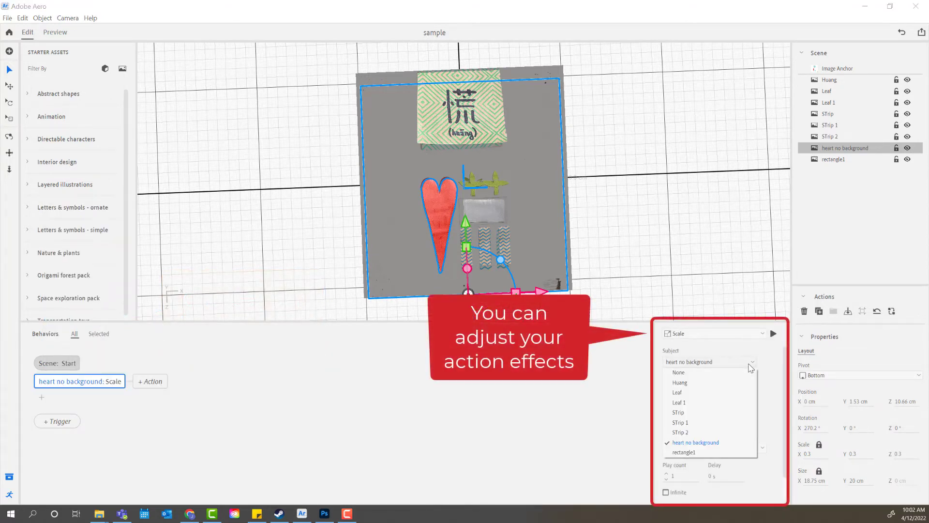
{"action": "left_click", "coordinate": [751, 367]}
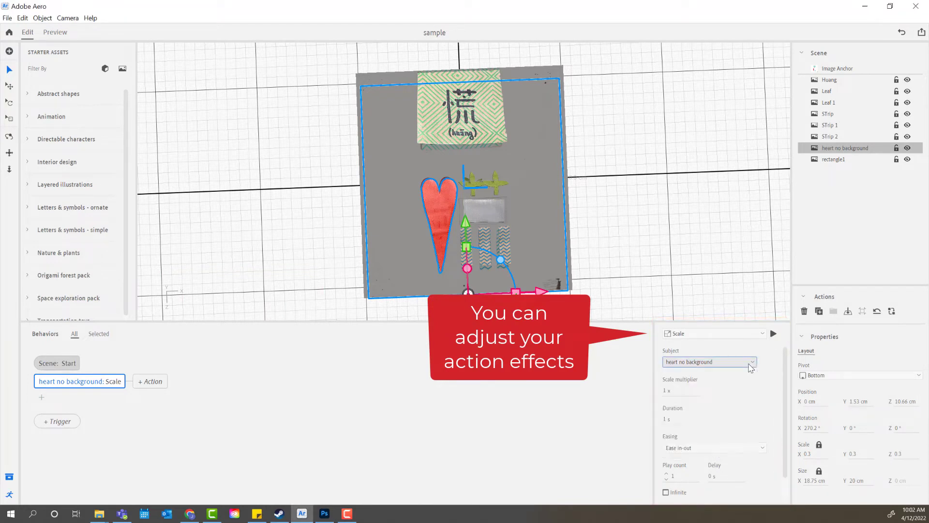
{"action": "left_click", "coordinate": [665, 395]}
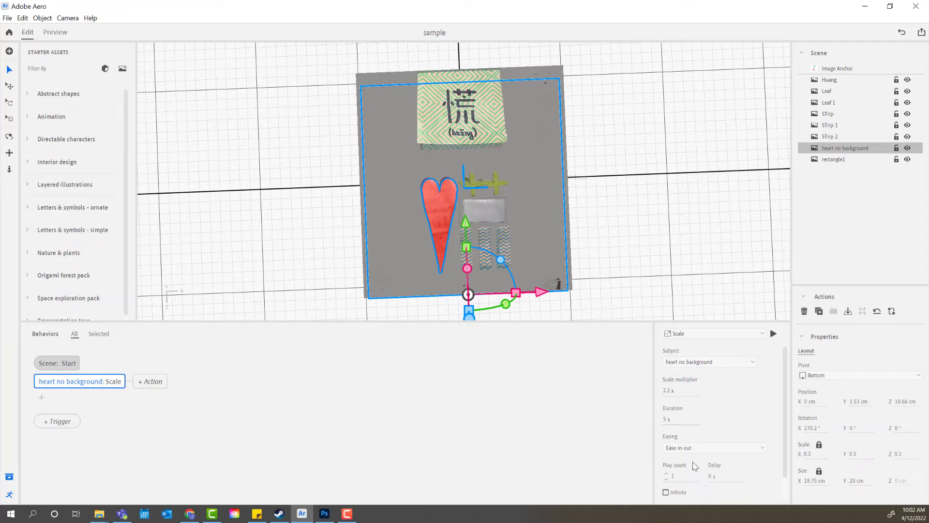
{"action": "scroll", "coordinate": [696, 466], "scroll_direction": "down", "scroll_amount": 1}
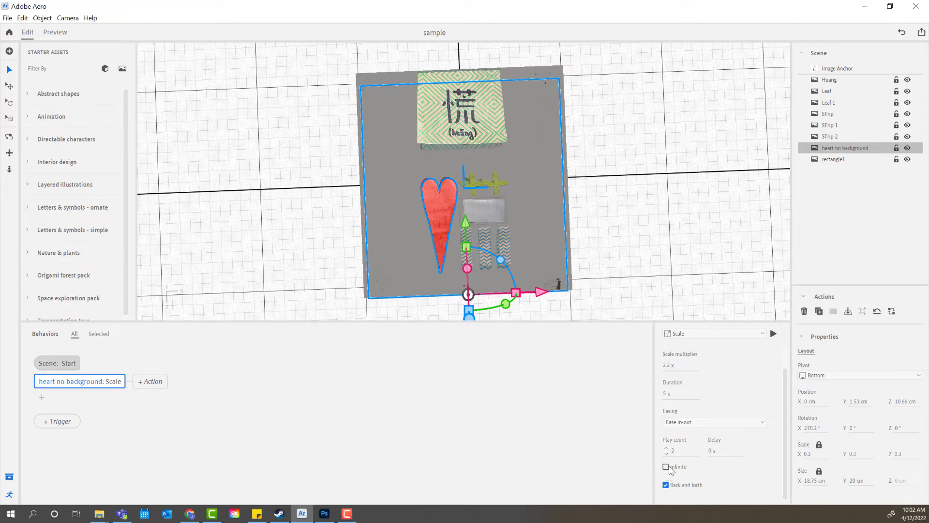
{"action": "left_click", "coordinate": [666, 467]}
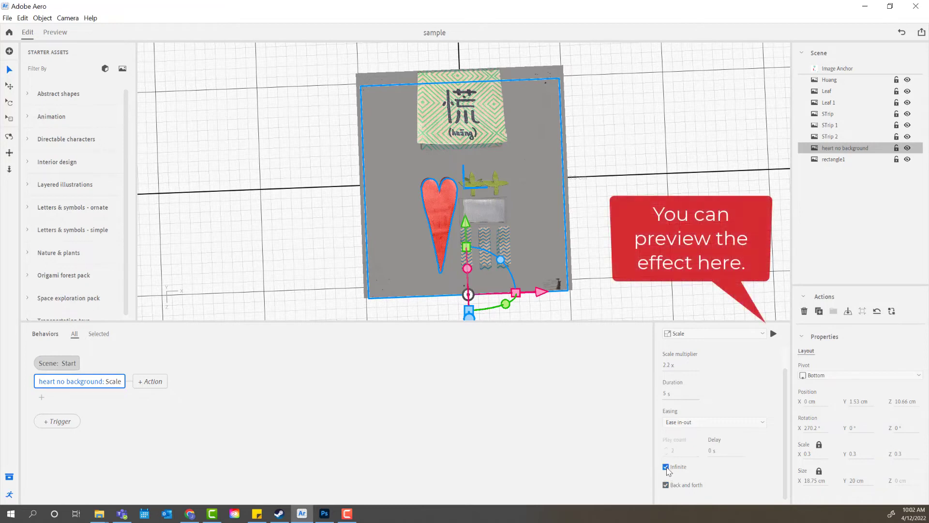
{"action": "left_click", "coordinate": [773, 338]}
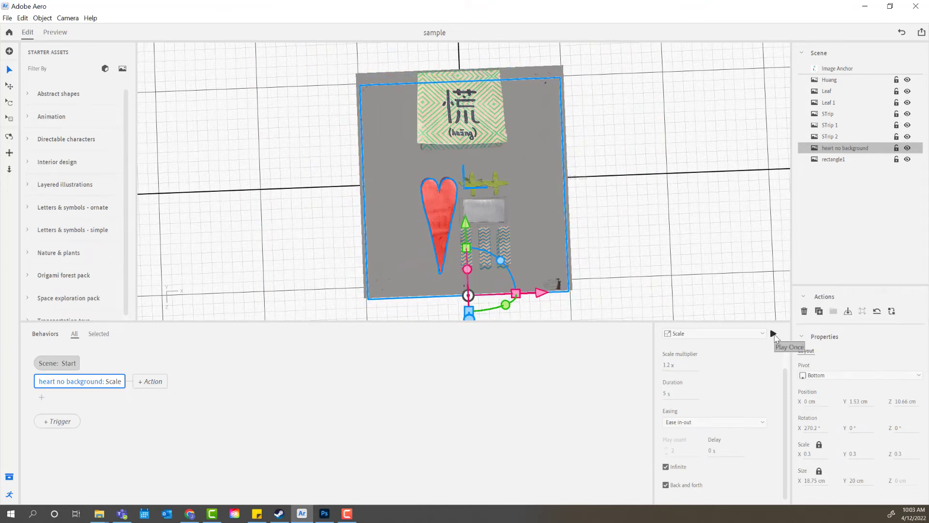
{"action": "left_click", "coordinate": [617, 208]}
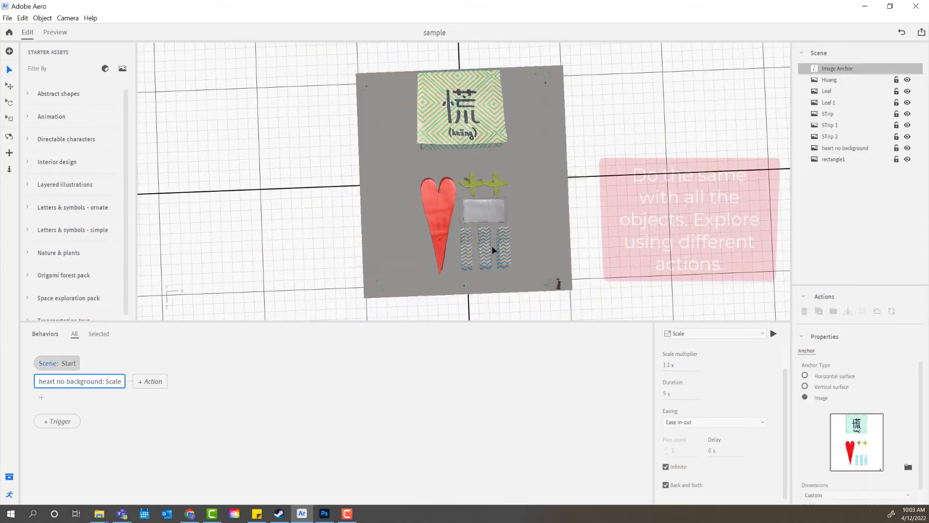
Select the first strip and add a second Start trigger with a Spin action for it
{"action": "left_click", "coordinate": [467, 246]}
{"action": "left_click", "coordinate": [57, 421]}
{"action": "left_click", "coordinate": [63, 426]}
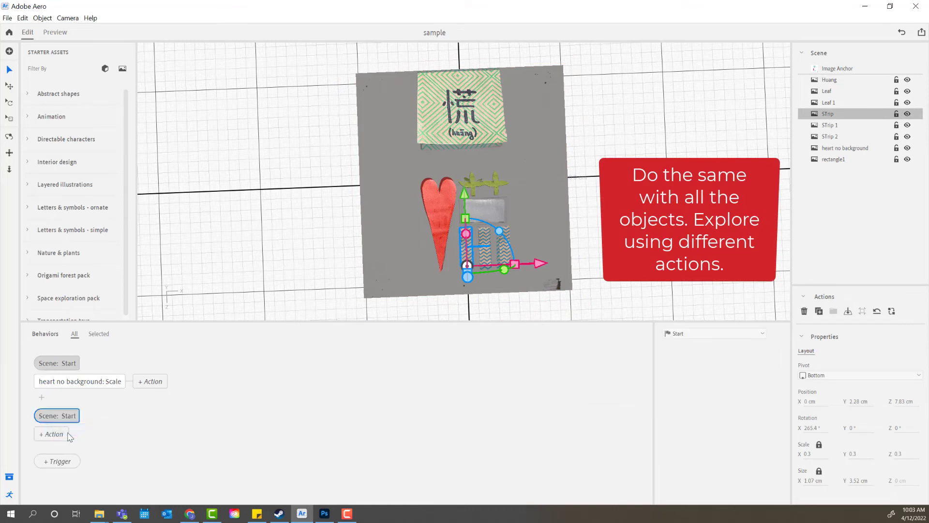
{"action": "left_click", "coordinate": [54, 434]}
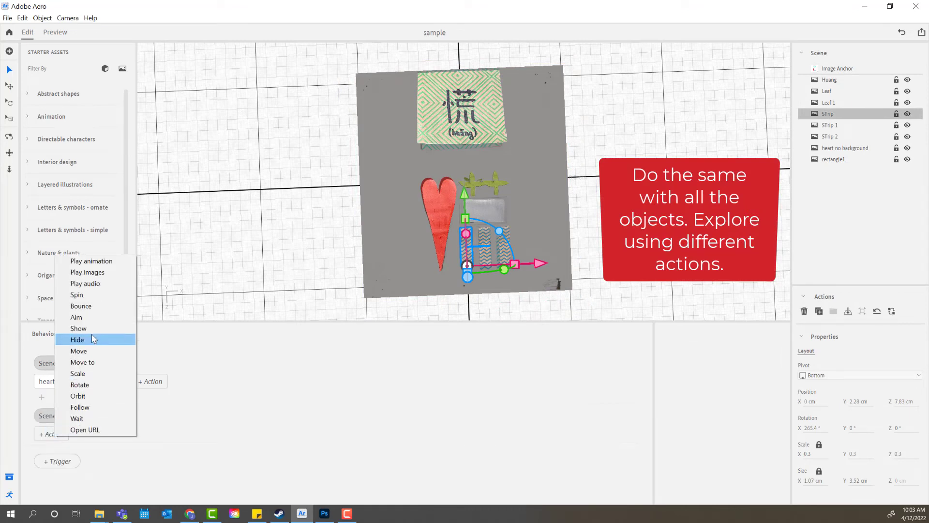
{"action": "left_click", "coordinate": [77, 295]}
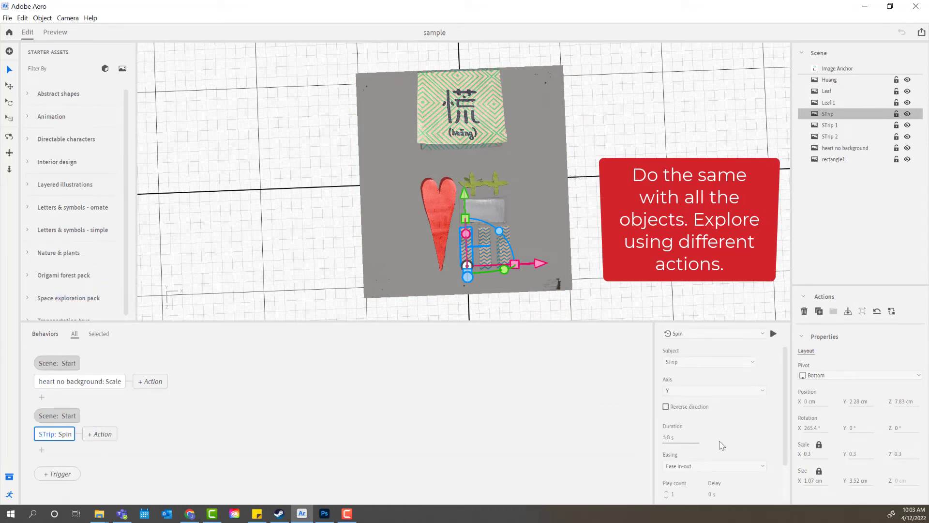
Make the strip's Spin action repeat infinitely and play it once
{"action": "scroll", "coordinate": [722, 445], "scroll_direction": "down", "scroll_amount": 2}
{"action": "left_click", "coordinate": [667, 467]}
{"action": "left_click", "coordinate": [773, 333]}
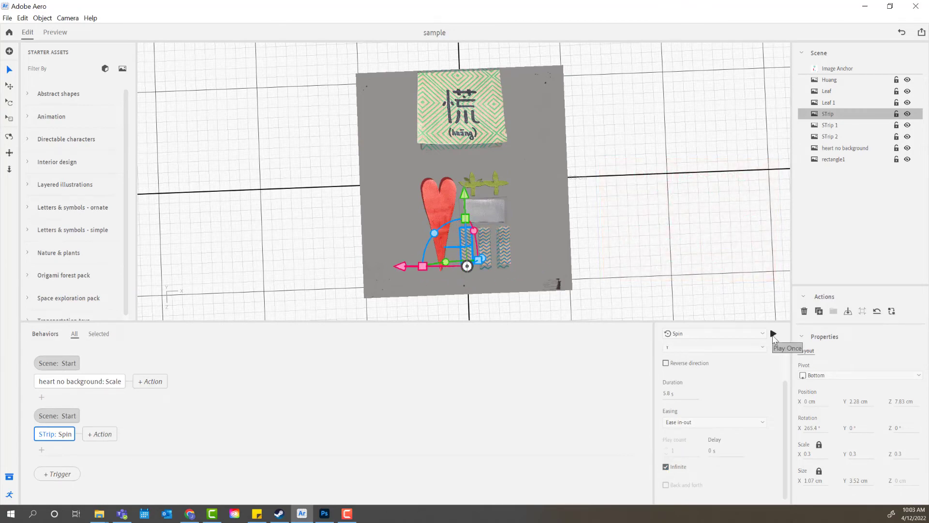
Check the animated scene in preview mode and return to edit mode
{"action": "left_click", "coordinate": [56, 32]}
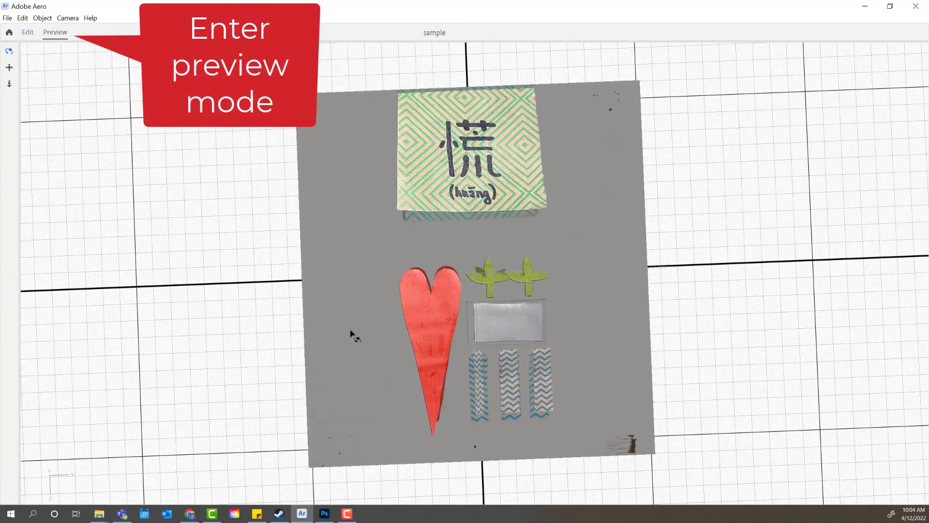
{"action": "left_click_drag", "start_coordinate": [352, 334], "coordinate": [581, 401]}
{"action": "left_click", "coordinate": [28, 32]}
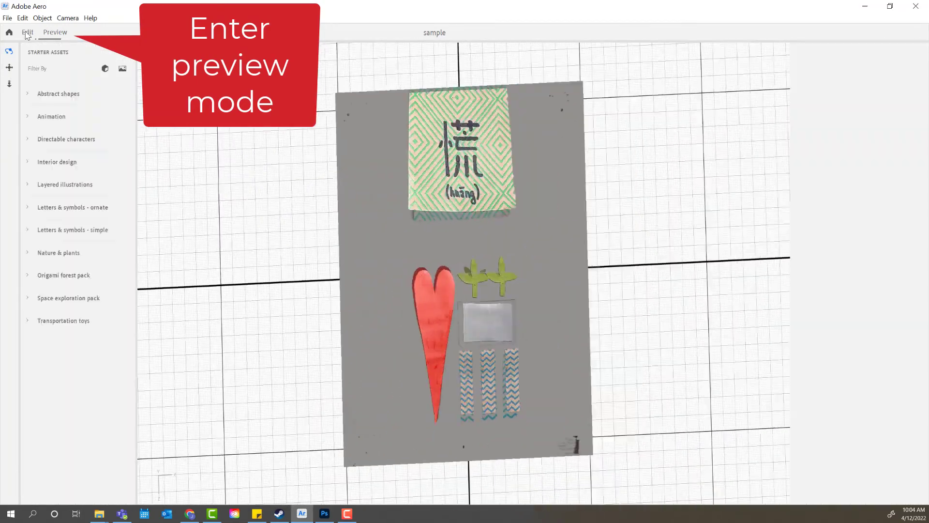
Browse the Animation, Directable characters and Layered illustrations categories of the starter assets
{"action": "left_click", "coordinate": [386, 232]}
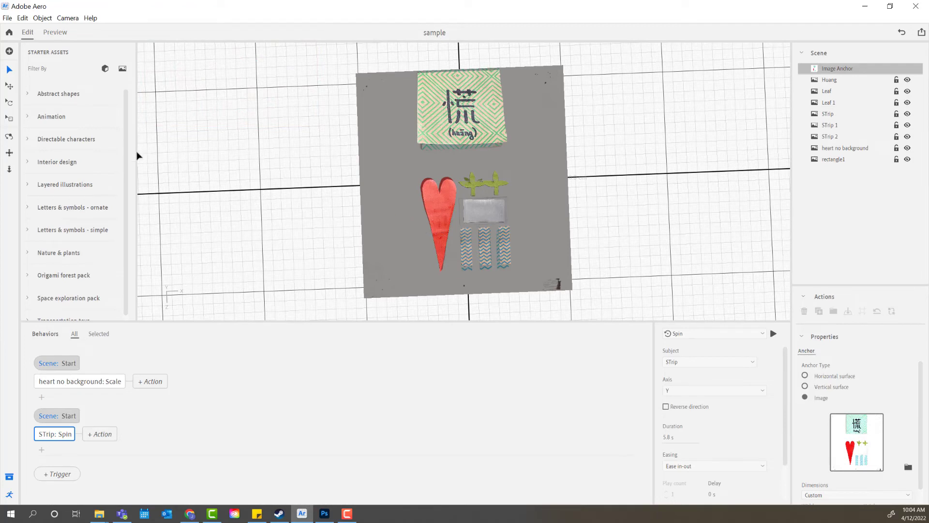
{"action": "left_click", "coordinate": [28, 117]}
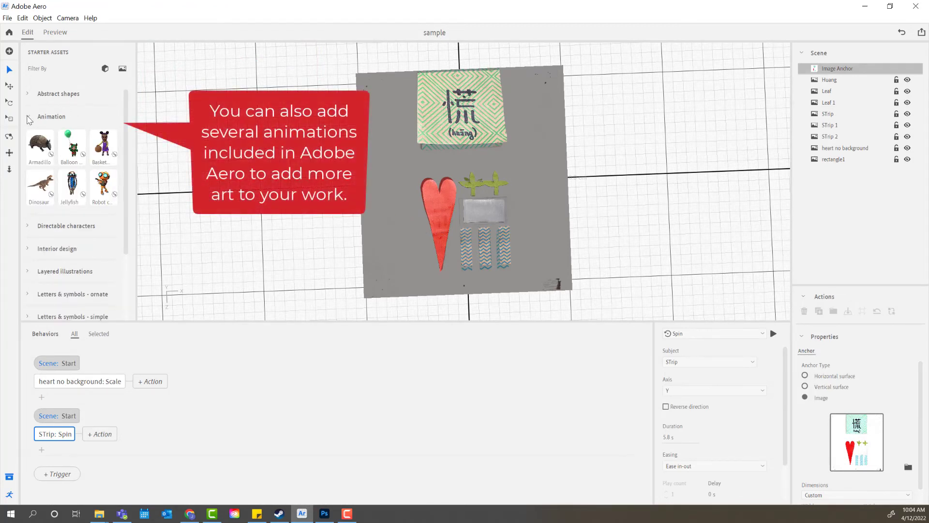
{"action": "left_click", "coordinate": [28, 226]}
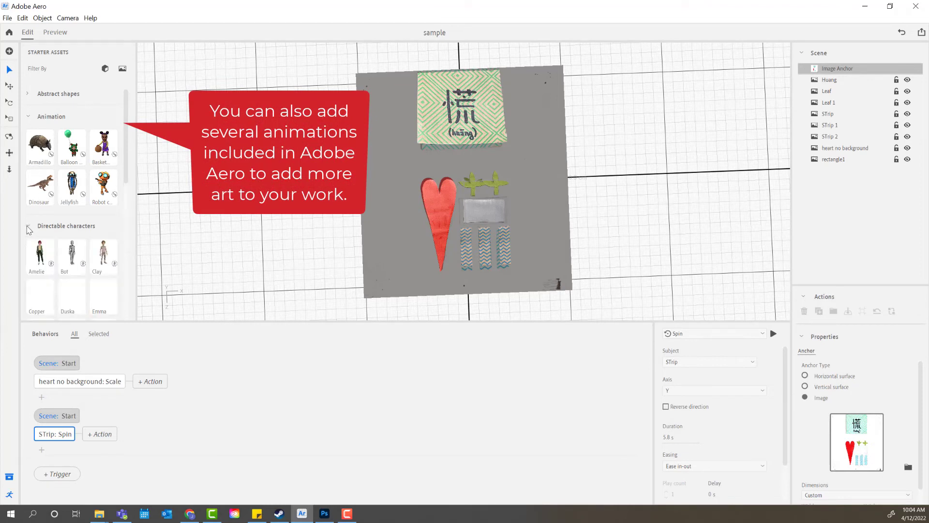
{"action": "scroll", "coordinate": [66, 248], "scroll_direction": "down", "scroll_amount": 5}
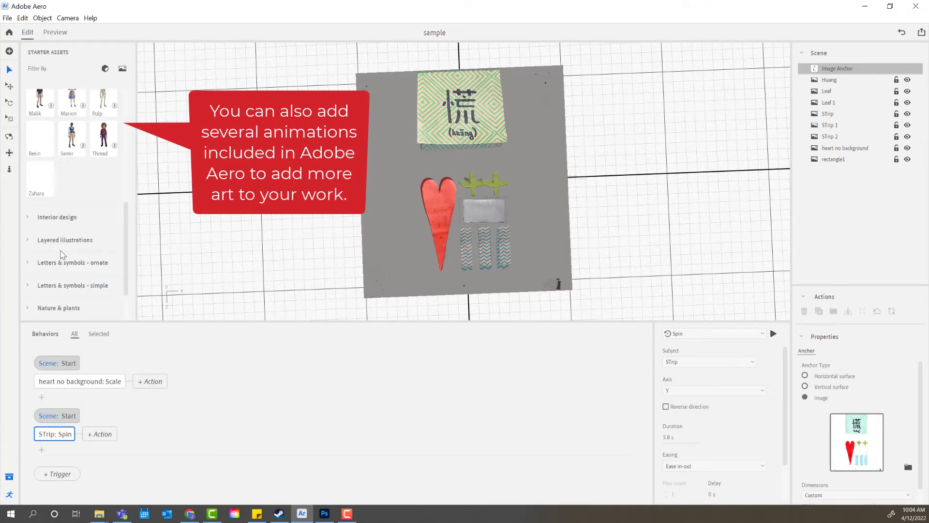
{"action": "scroll", "coordinate": [64, 251], "scroll_direction": "down", "scroll_amount": 5}
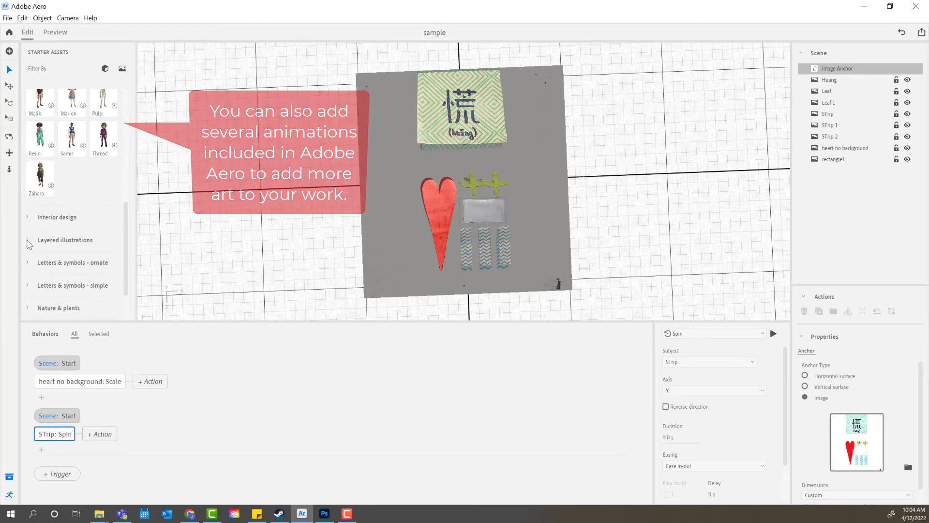
{"action": "left_click", "coordinate": [28, 241]}
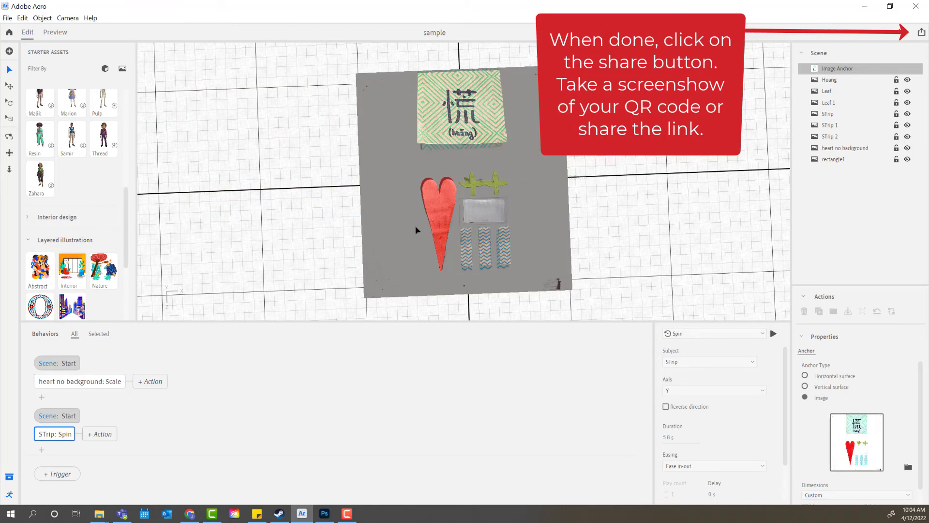
{"action": "left_click", "coordinate": [41, 280]}
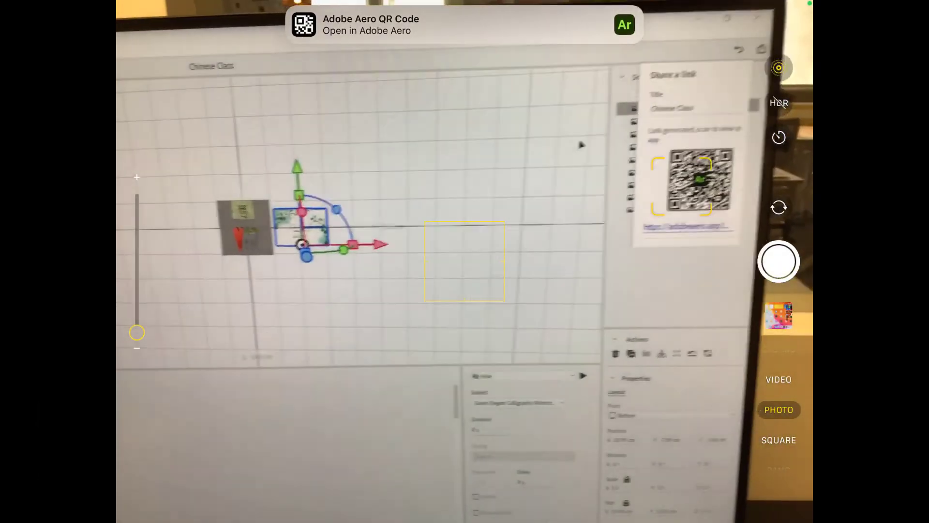
Open the scanned QR code link in Adobe Aero on the tablet
{"action": "left_click", "coordinate": [371, 10]}
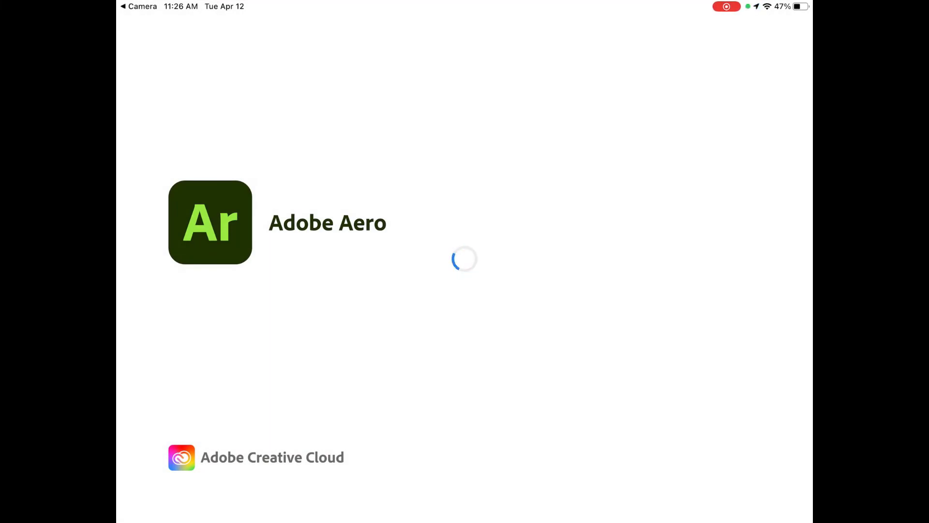